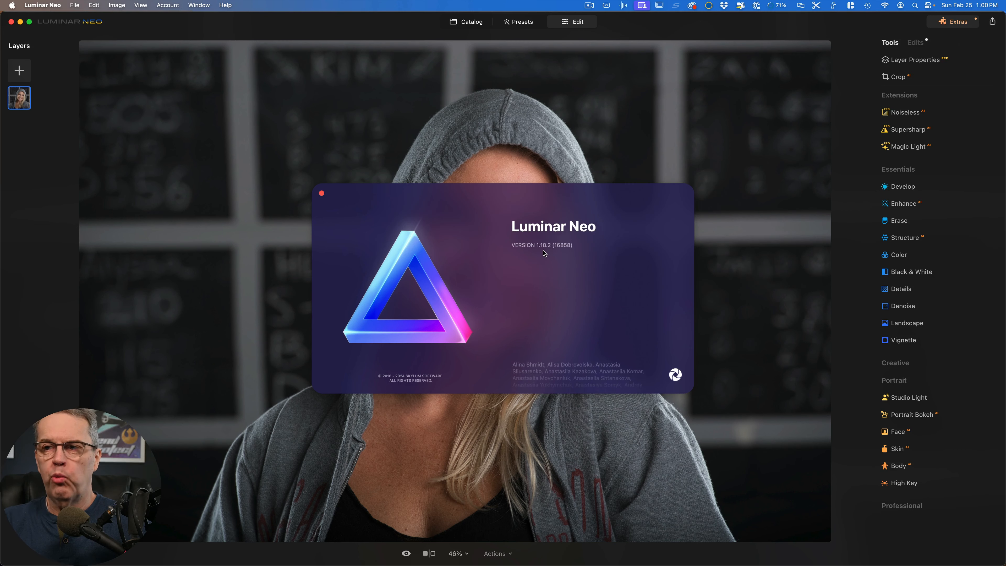
Close the version information, open Studio Light and set its light Amount to 25, checking the effect against the original
click(322, 193)
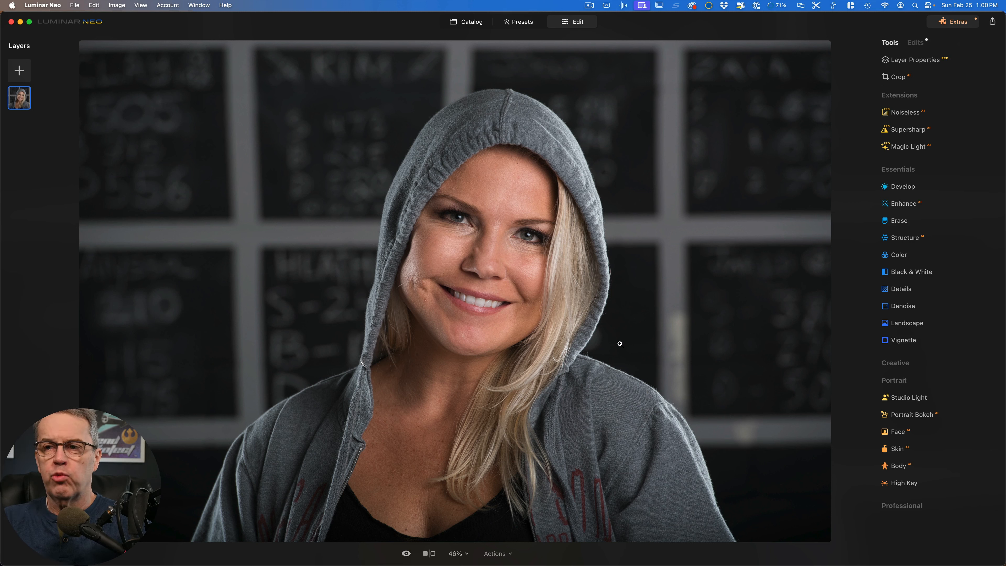
click(909, 398)
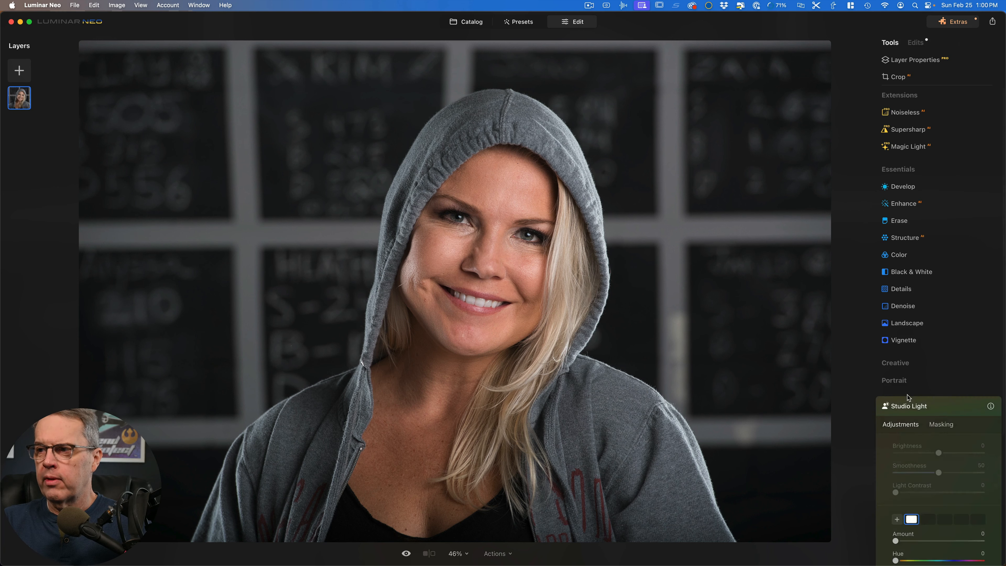
scroll(928, 363, down, 3)
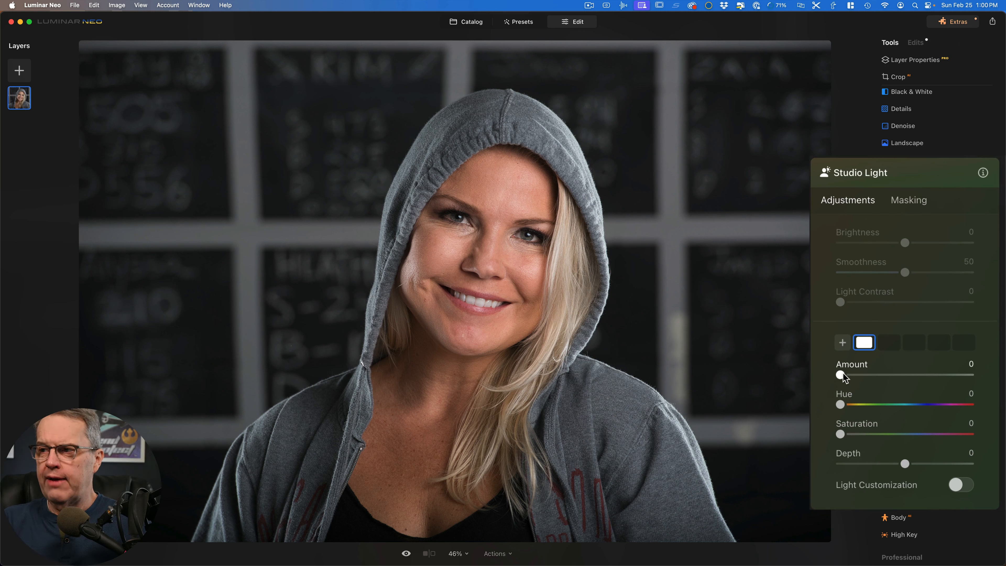
drag(840, 373, 873, 374)
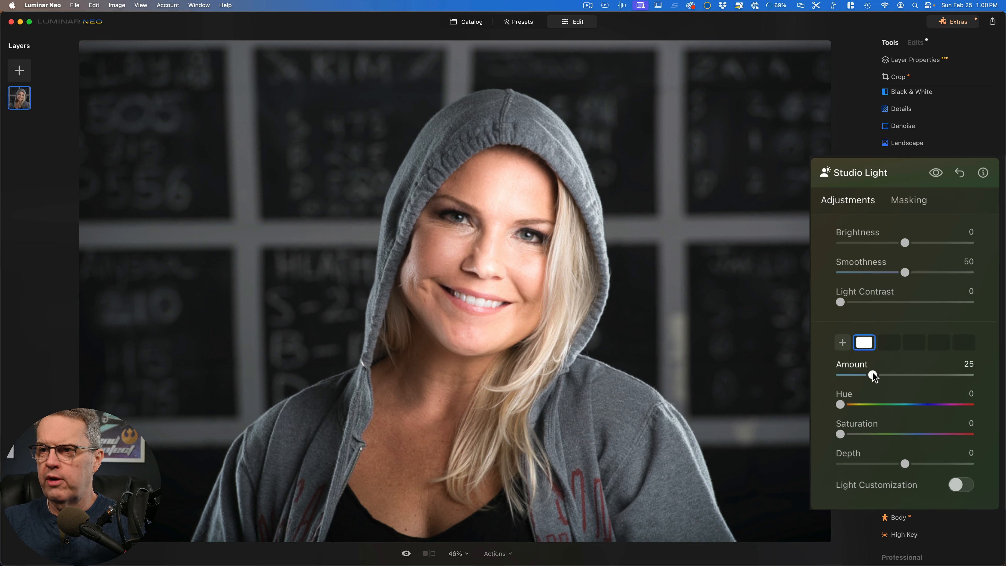
click(937, 177)
click(937, 177)
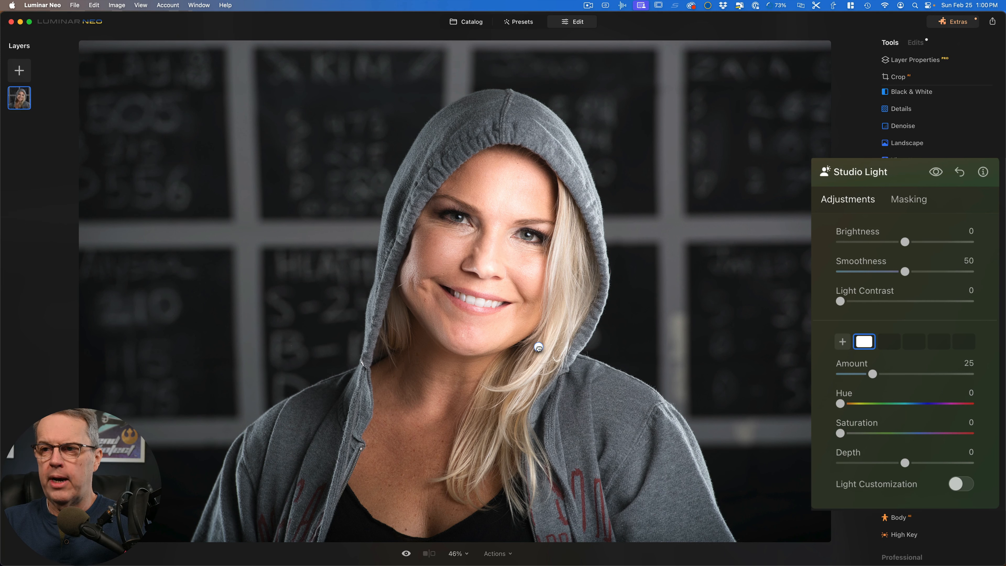
Reposition the studio light from the woman's hair to the dark background just beside her hood
drag(539, 348, 656, 198)
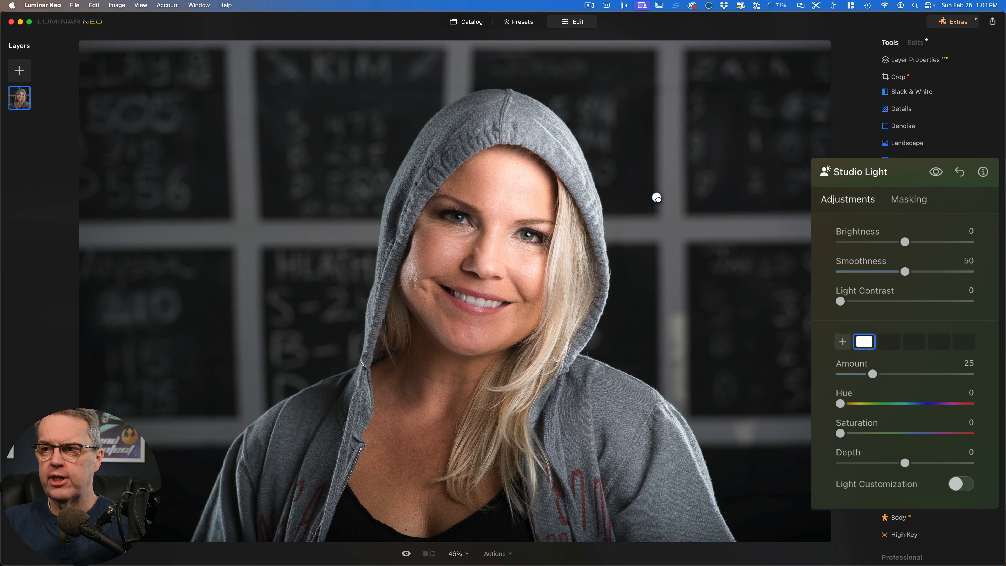
drag(657, 198, 617, 191)
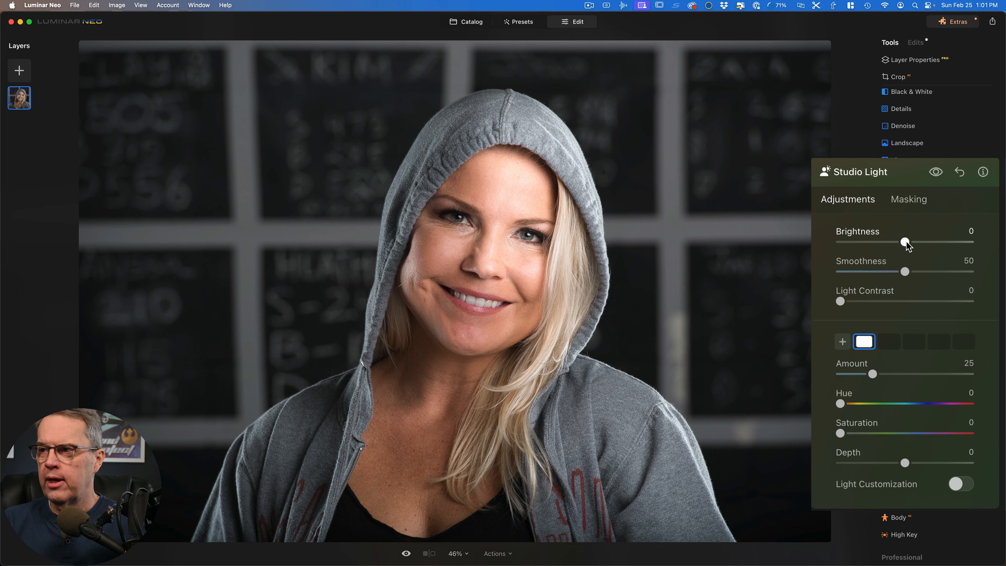
Set the Studio Light Brightness to -82 and the light's Depth to 22
drag(907, 243, 852, 244)
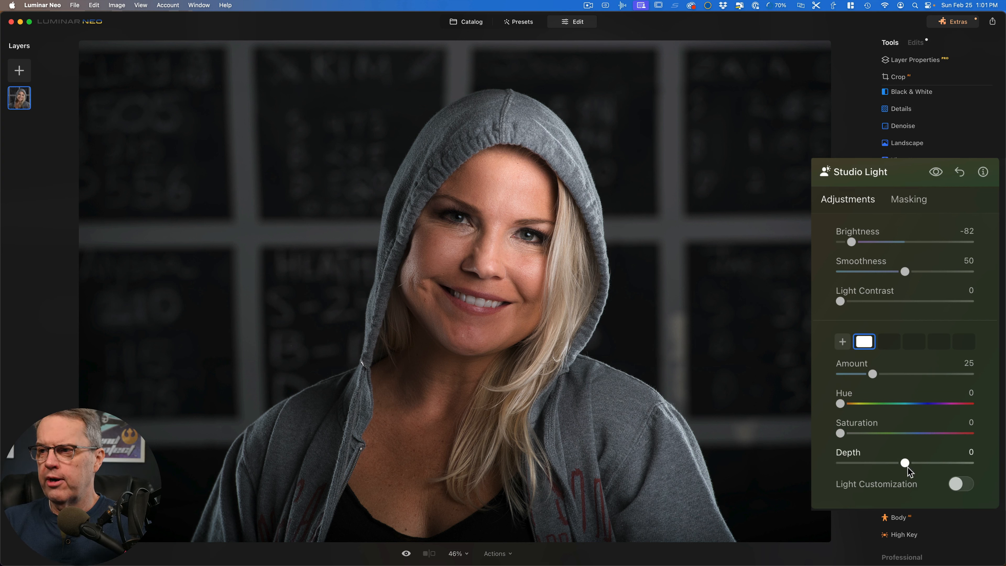
mouse_move(908, 467)
mouse_down()
mouse_move(954, 467)
mouse_move(875, 467)
mouse_move(961, 467)
mouse_move(876, 464)
mouse_move(902, 464)
mouse_up()
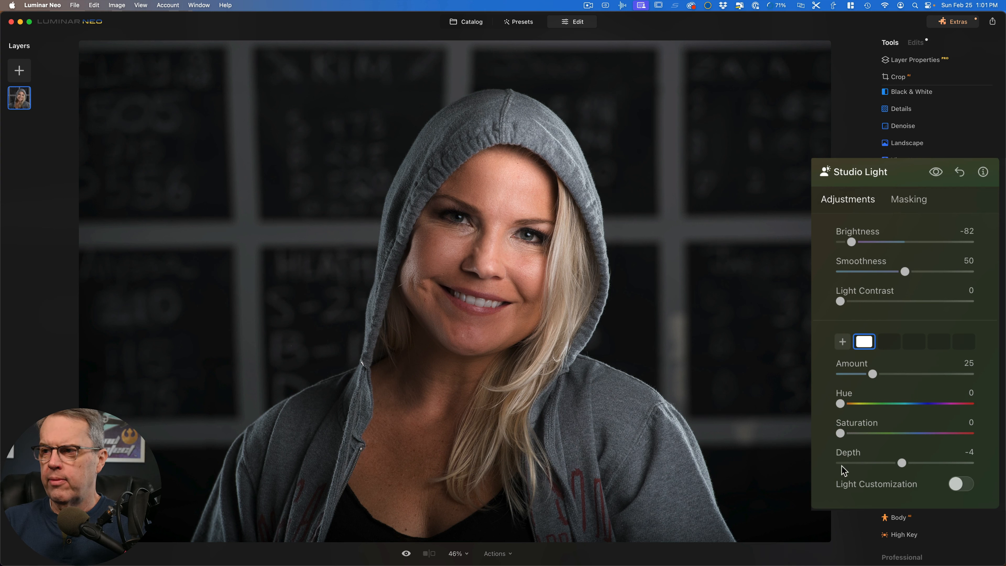
drag(903, 464, 919, 463)
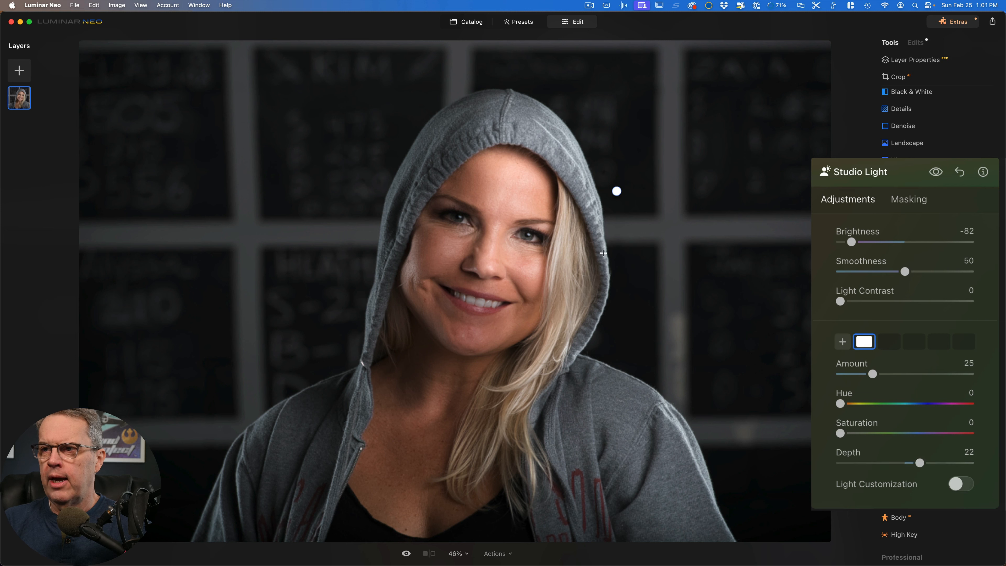
Move the studio light onto the hair beside the woman's eye and set Brightness to -69
drag(618, 191, 556, 235)
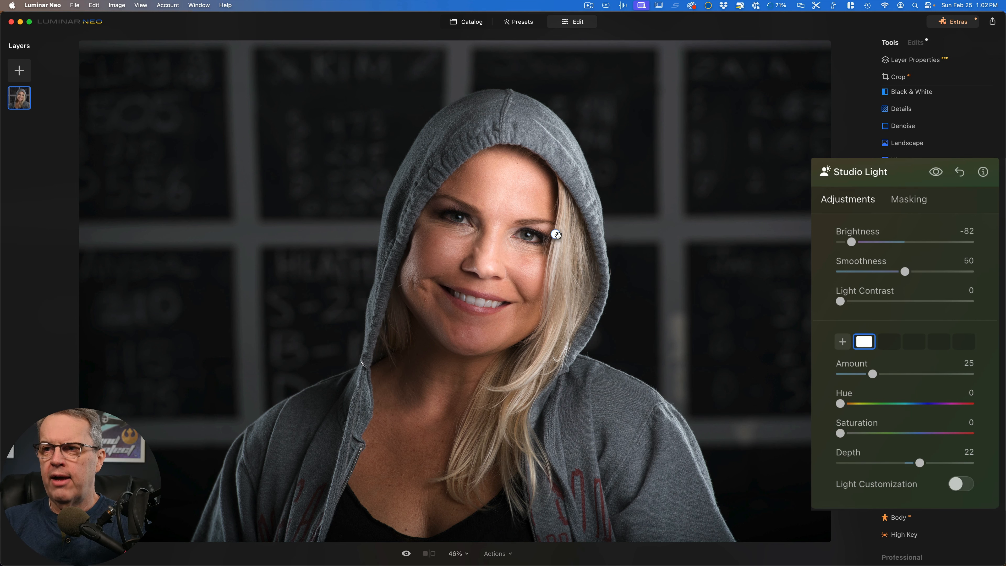
drag(558, 236, 564, 237)
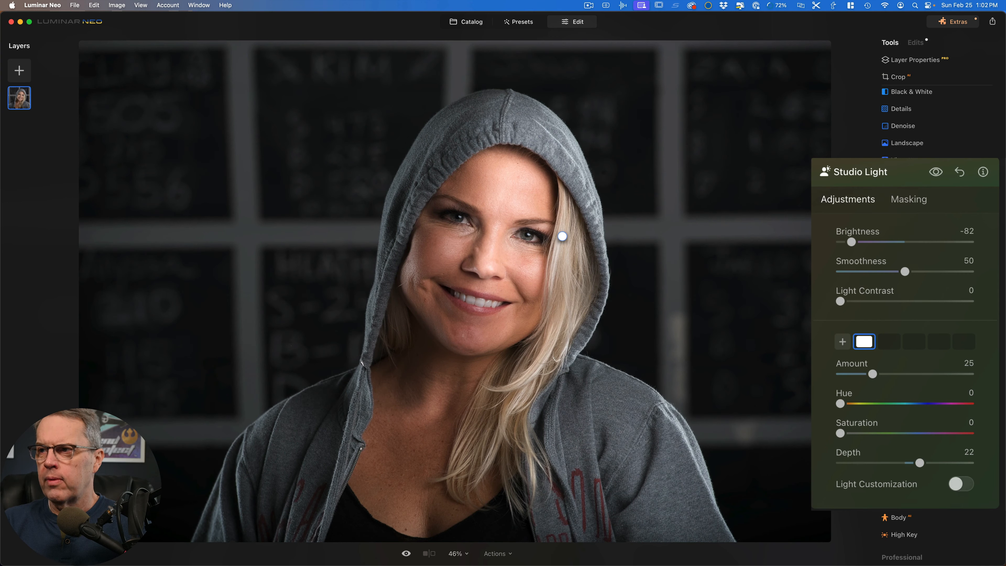
drag(853, 240, 861, 240)
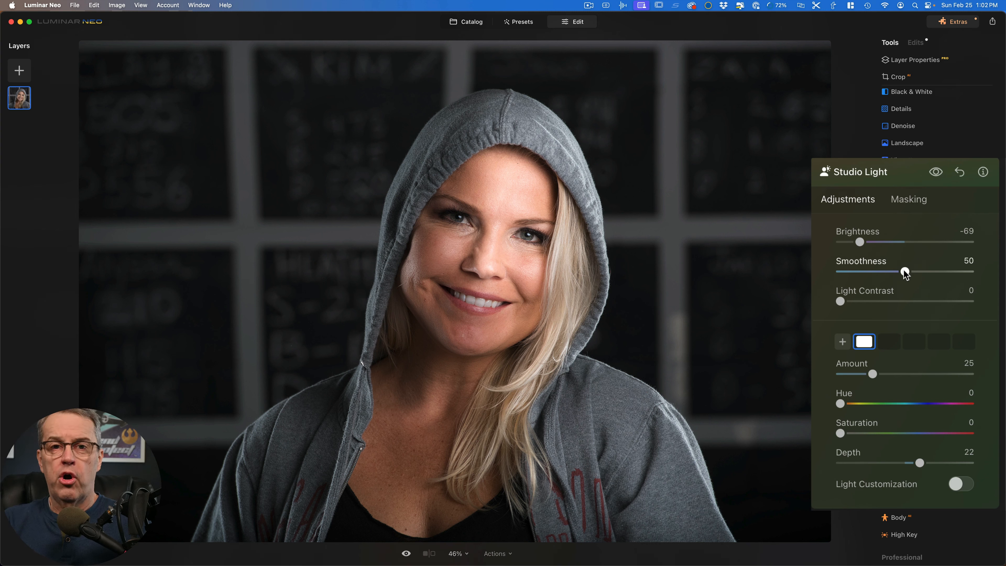
Try low and maximum Smoothness for the Studio Light effect and settle on 70
drag(905, 272, 820, 283)
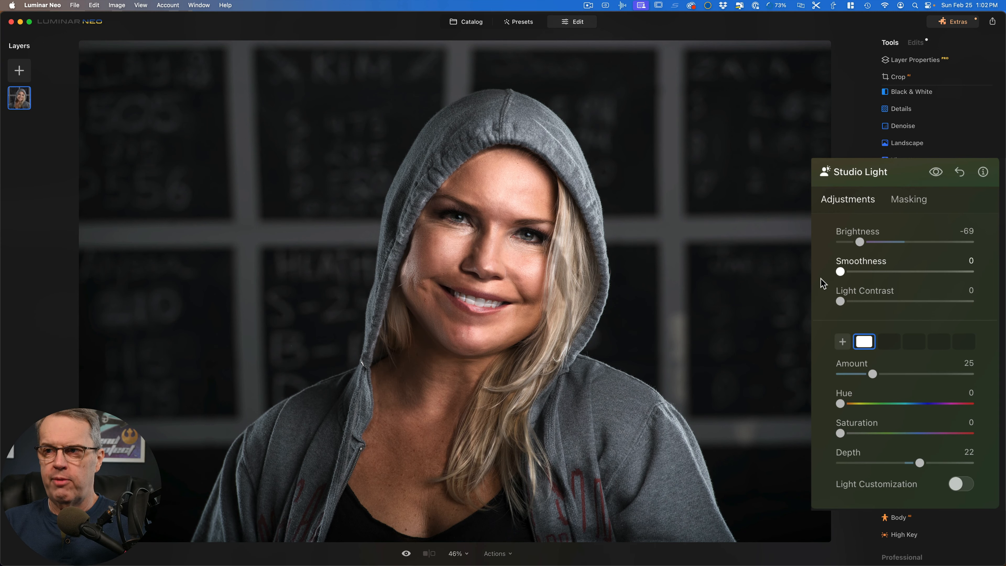
drag(840, 278, 859, 278)
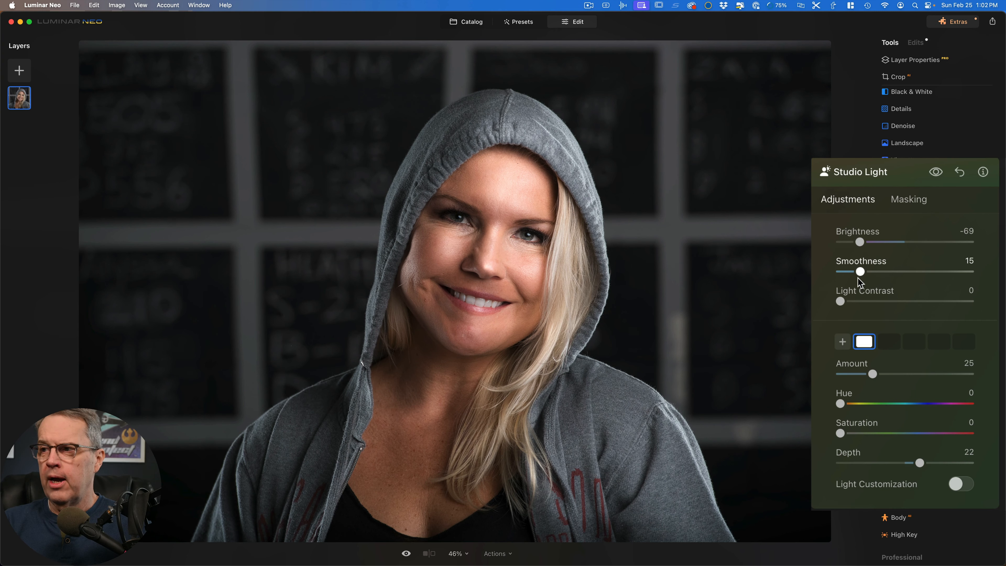
drag(859, 279, 987, 280)
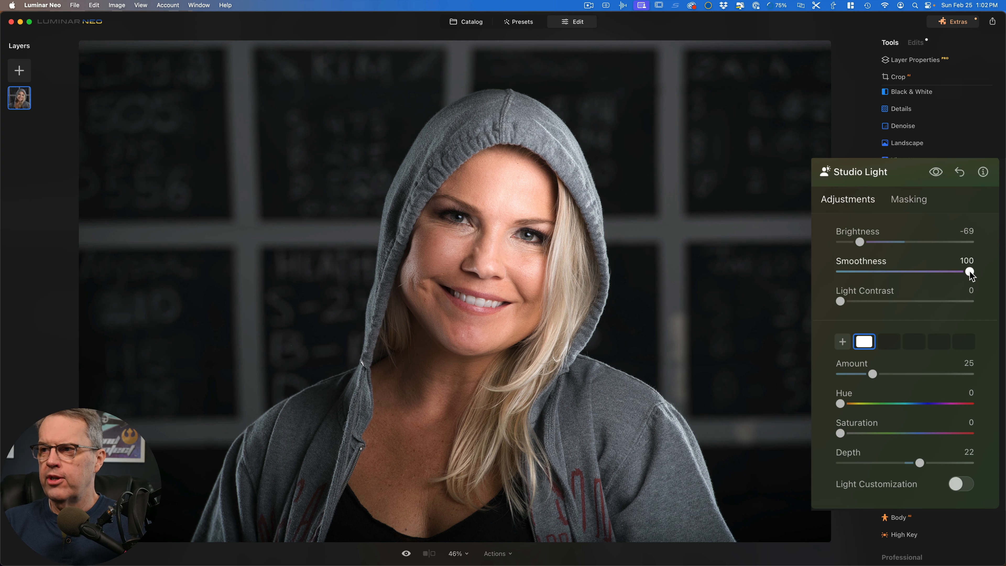
drag(968, 272, 953, 273)
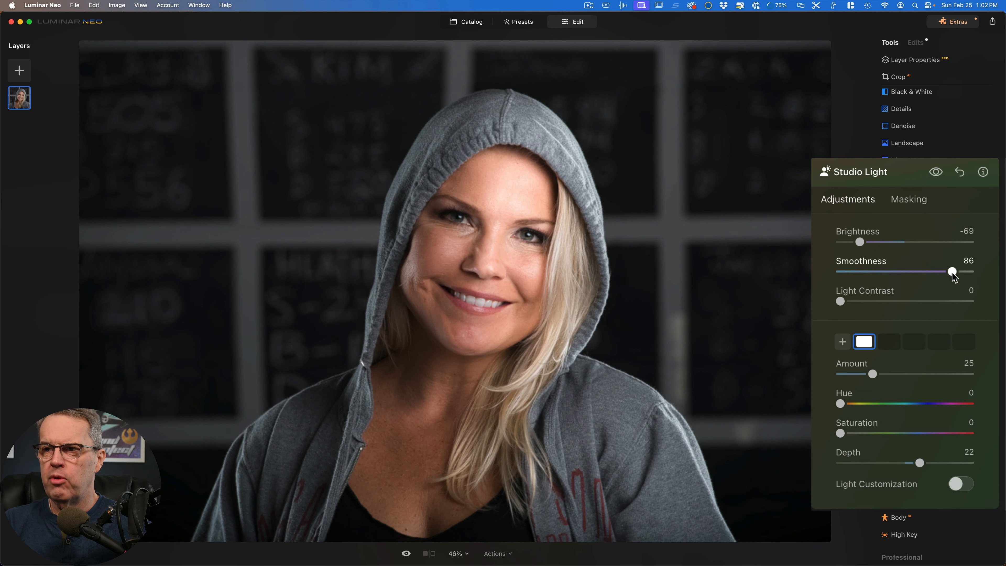
mouse_move(949, 273)
mouse_down()
mouse_move(901, 276)
mouse_move(931, 276)
mouse_up()
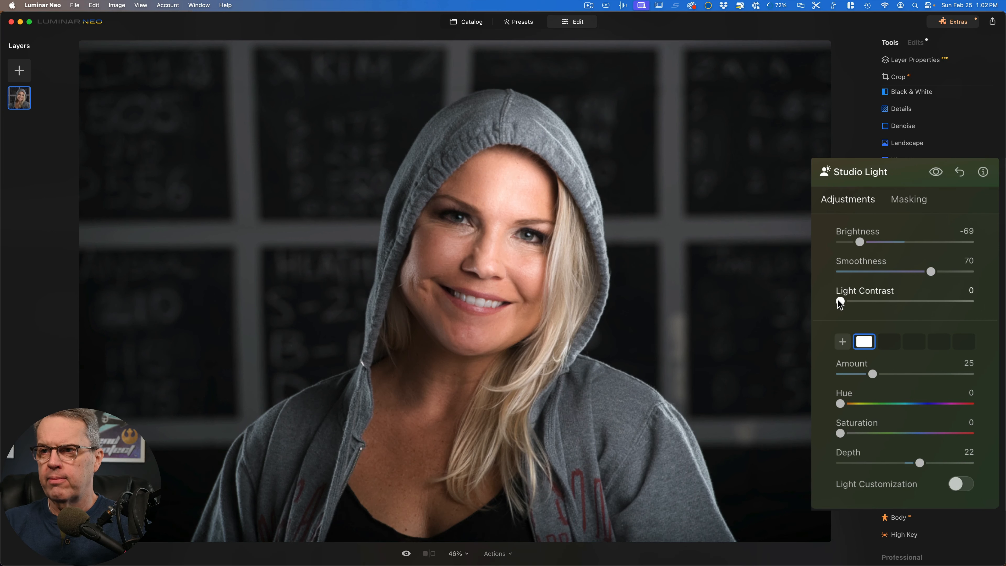
Set Light Contrast to 11 and the light's Depth to 30, checking the effect against the original
drag(840, 302, 865, 303)
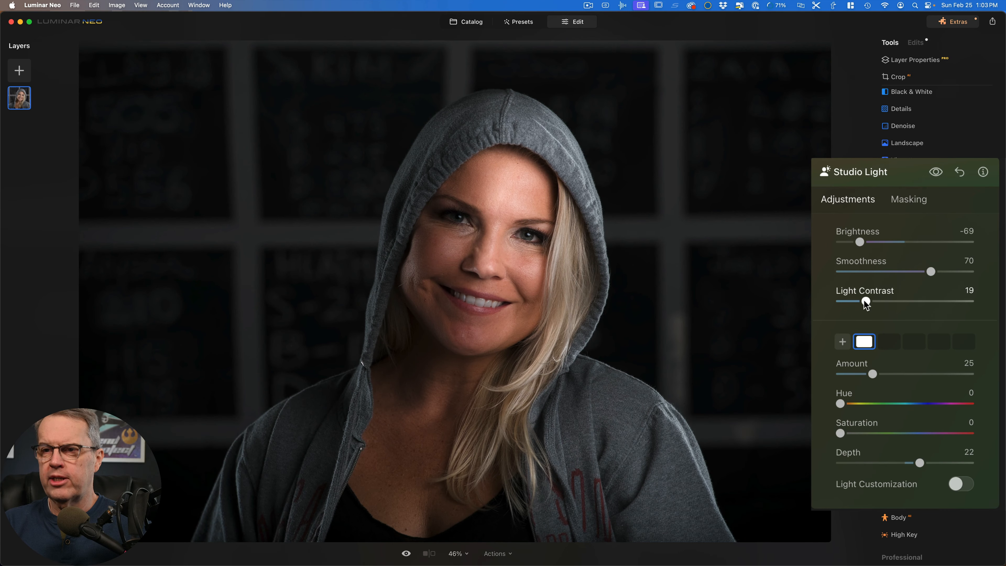
mouse_move(864, 300)
mouse_down()
mouse_move(843, 301)
mouse_move(853, 302)
mouse_up()
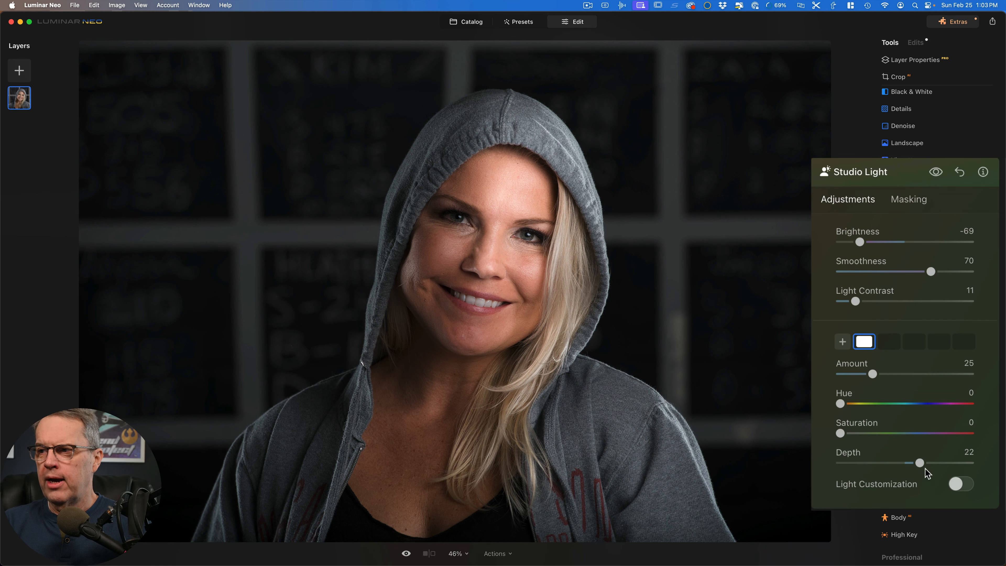
mouse_move(923, 465)
mouse_down()
mouse_move(948, 465)
mouse_move(901, 466)
mouse_move(935, 467)
mouse_move(927, 466)
mouse_up()
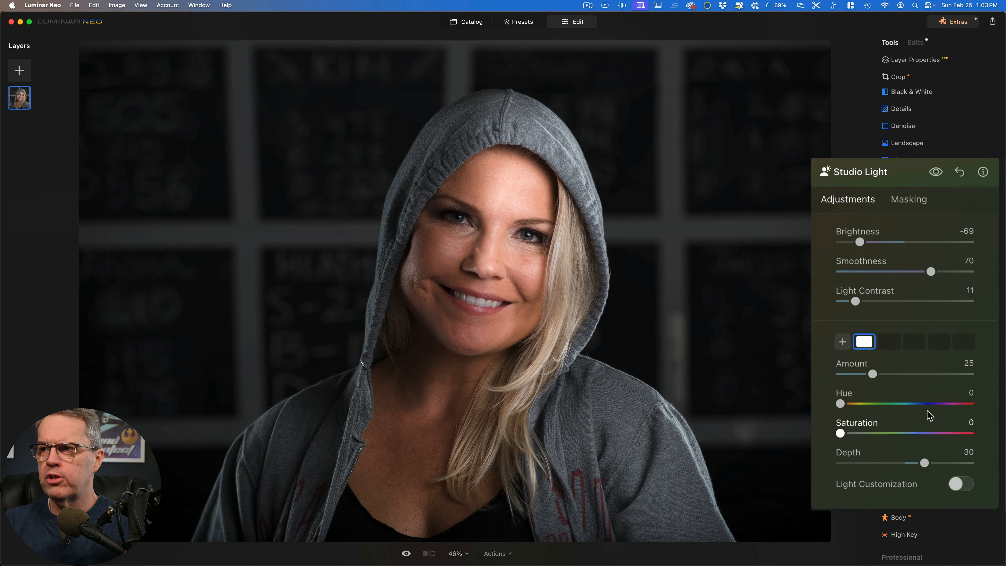
click(937, 175)
click(937, 174)
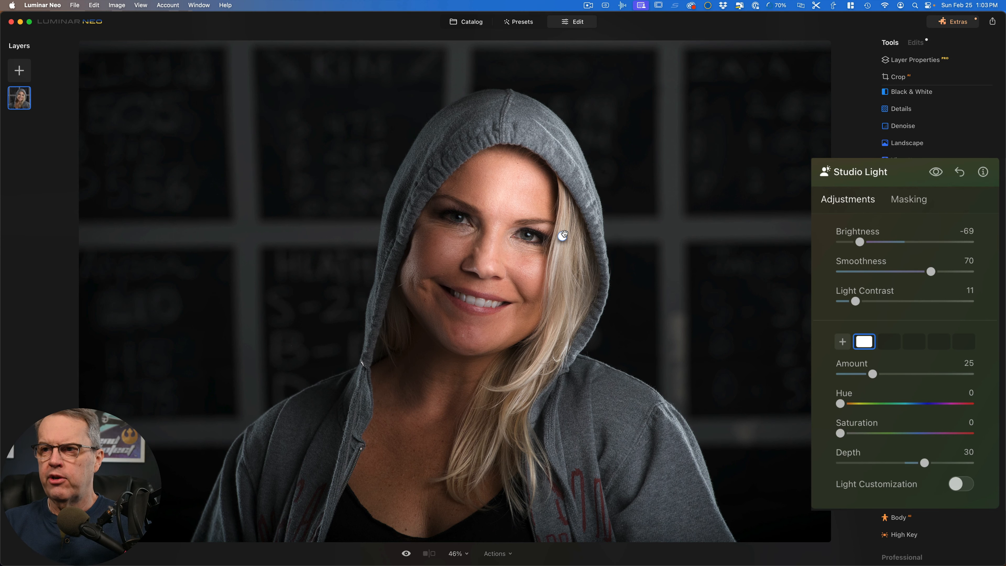
Move the studio light onto the cheek beside the nose and compare the portrait with the effect off and on
drag(563, 238, 509, 259)
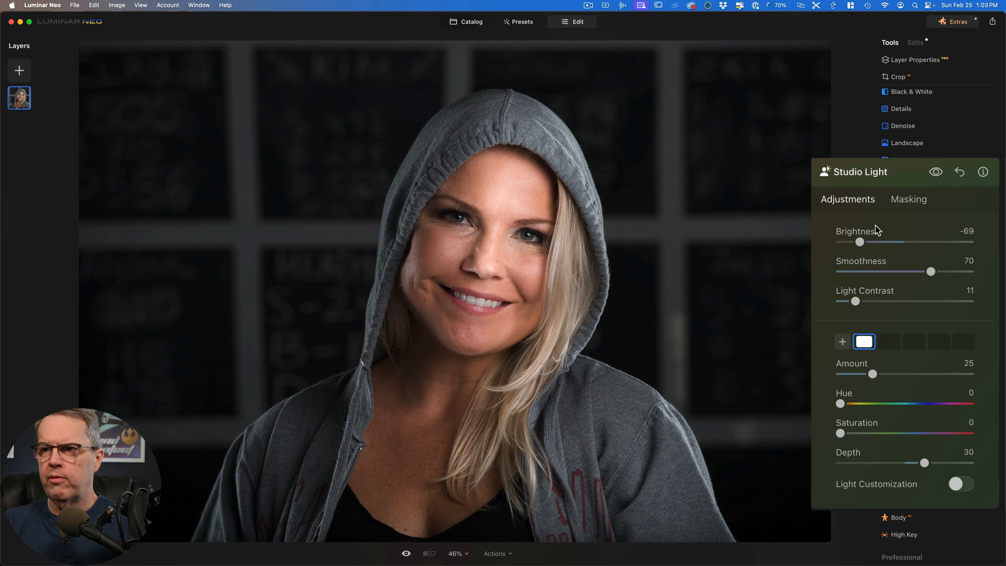
click(937, 172)
click(938, 173)
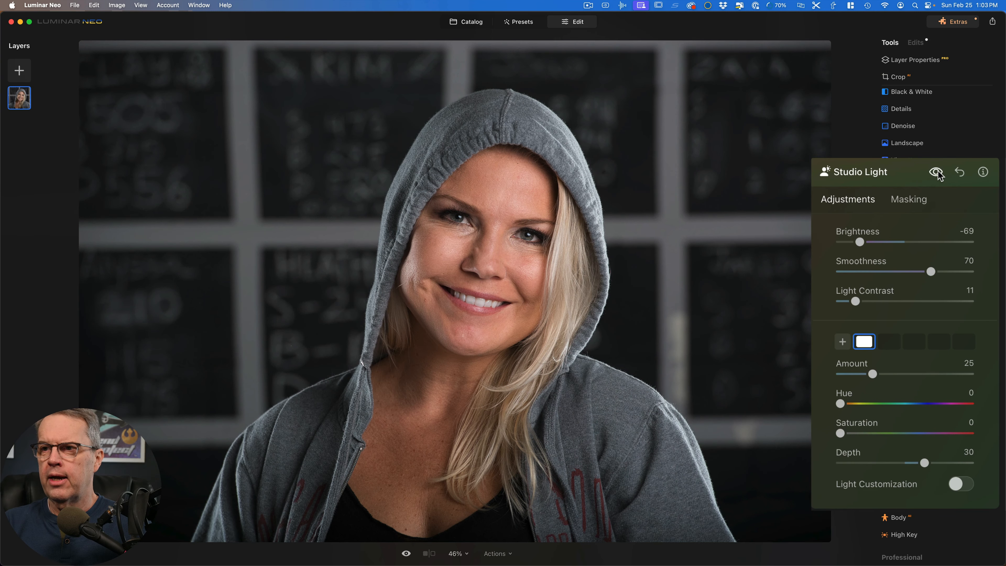
click(937, 173)
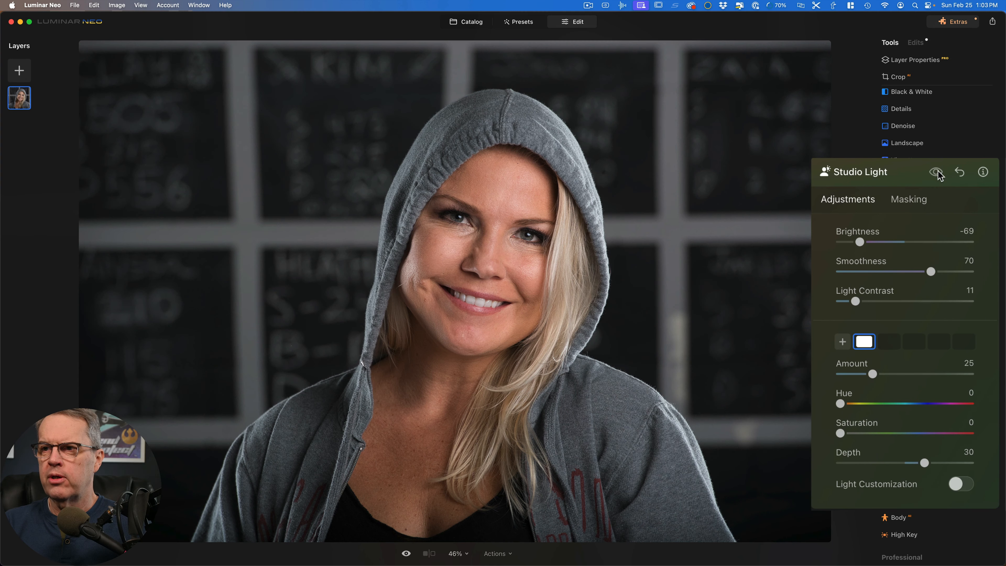
click(938, 173)
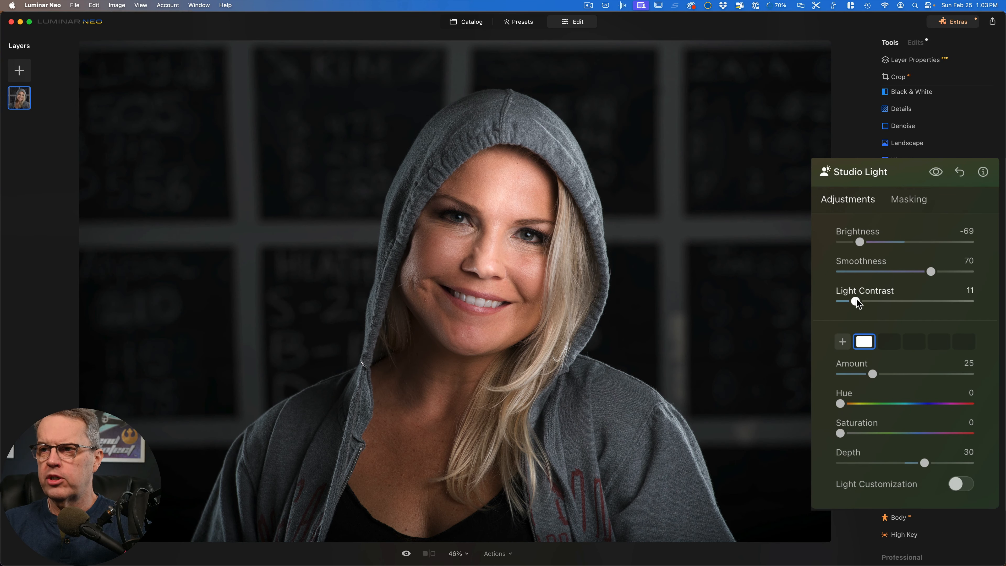
Set Light Contrast to 5 and compare the portrait with and without the Studio Light effect
drag(858, 303, 850, 303)
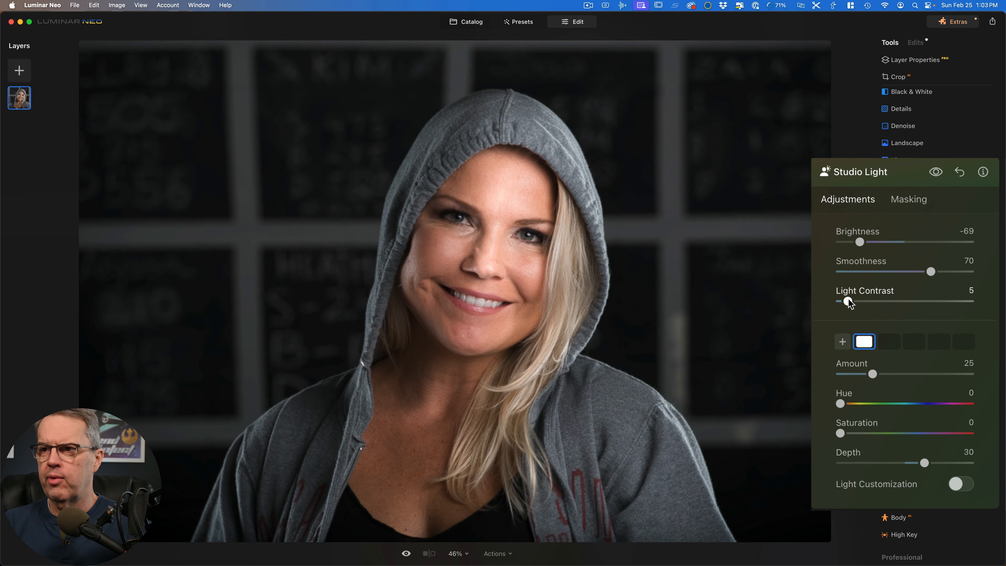
click(937, 172)
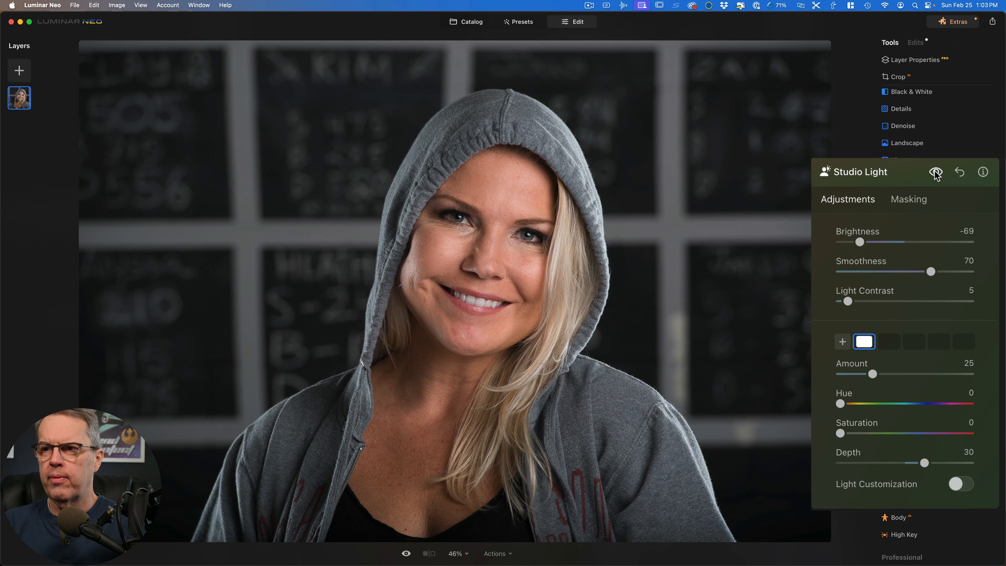
click(936, 173)
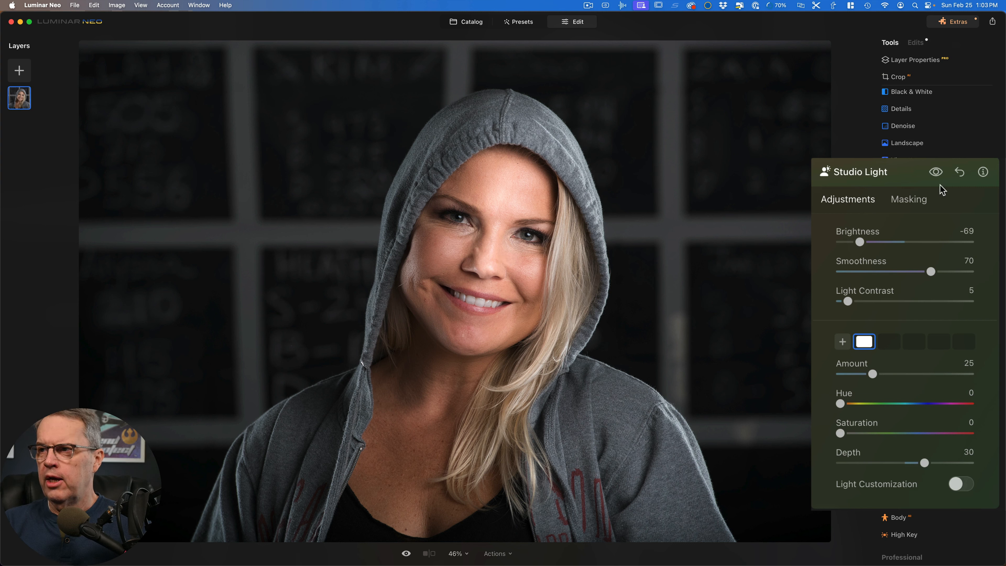
Start a brush mask for the Studio Light effect and reduce the brush size to 52
click(916, 201)
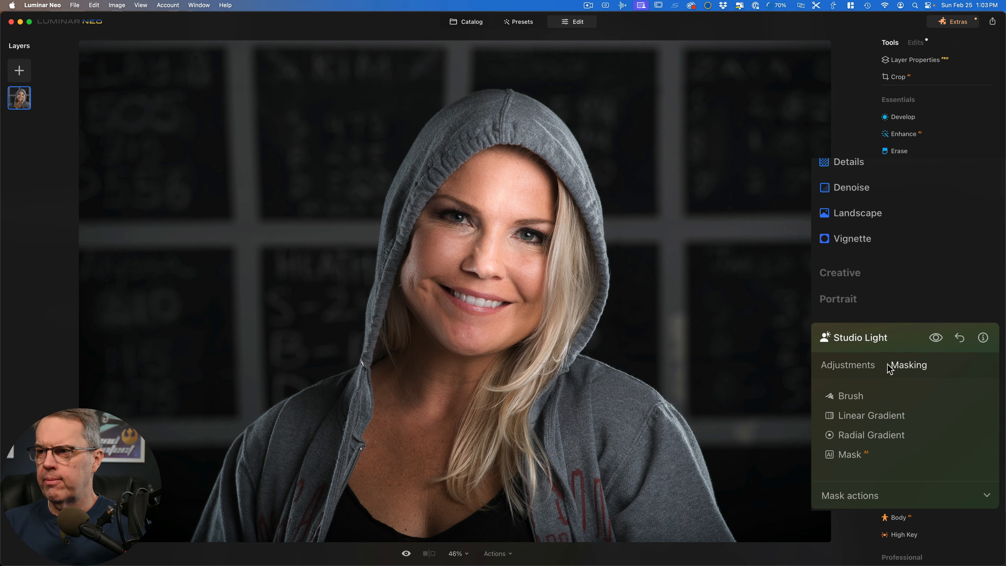
click(851, 396)
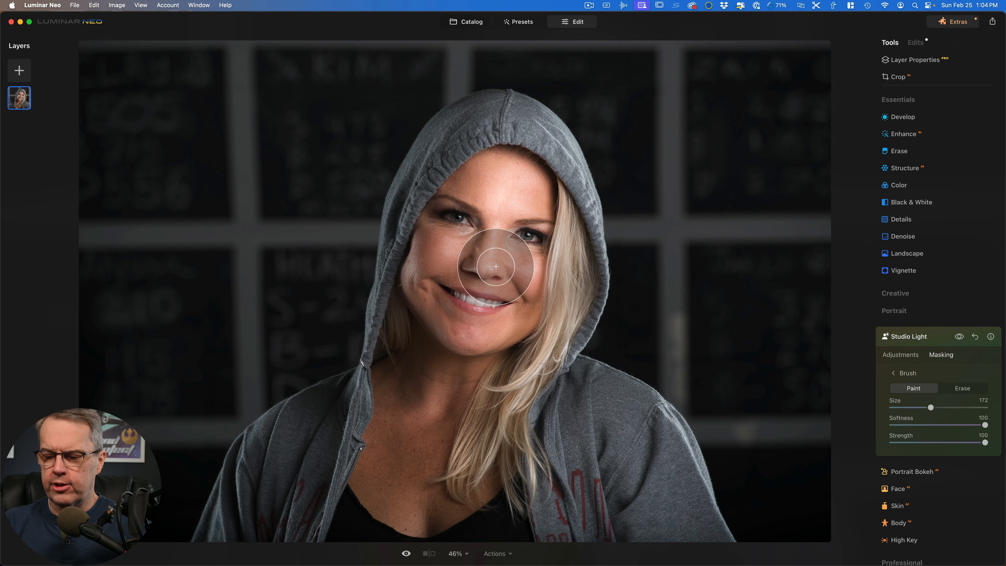
key([)
key([)
key([)
key([)
key([)
key([)
key([)
key([)
key([)
key([)
key([)
key([)
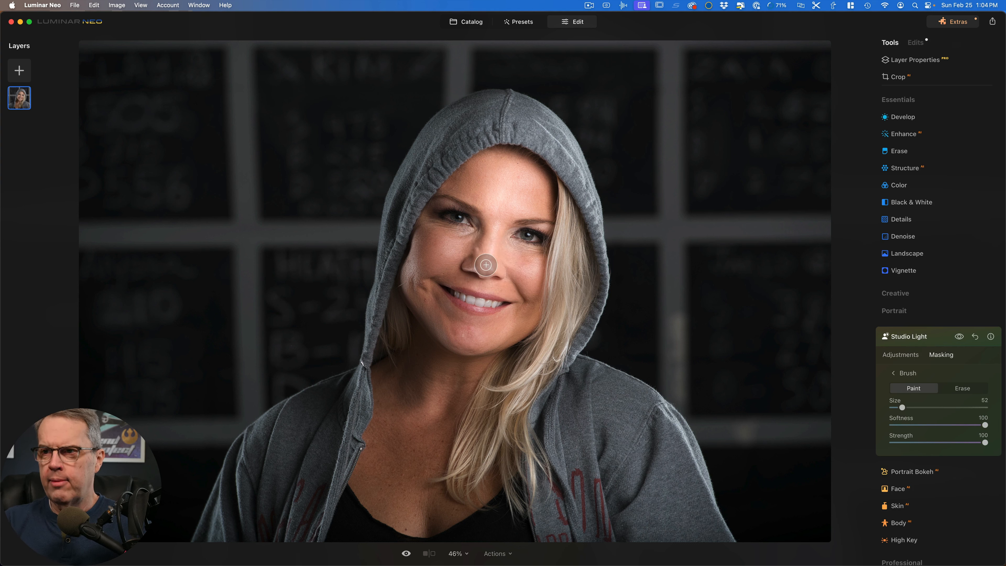
Erase the Studio Light effect along the woman's nose in the mask and set the eraser's Strength to 50
click(962, 388)
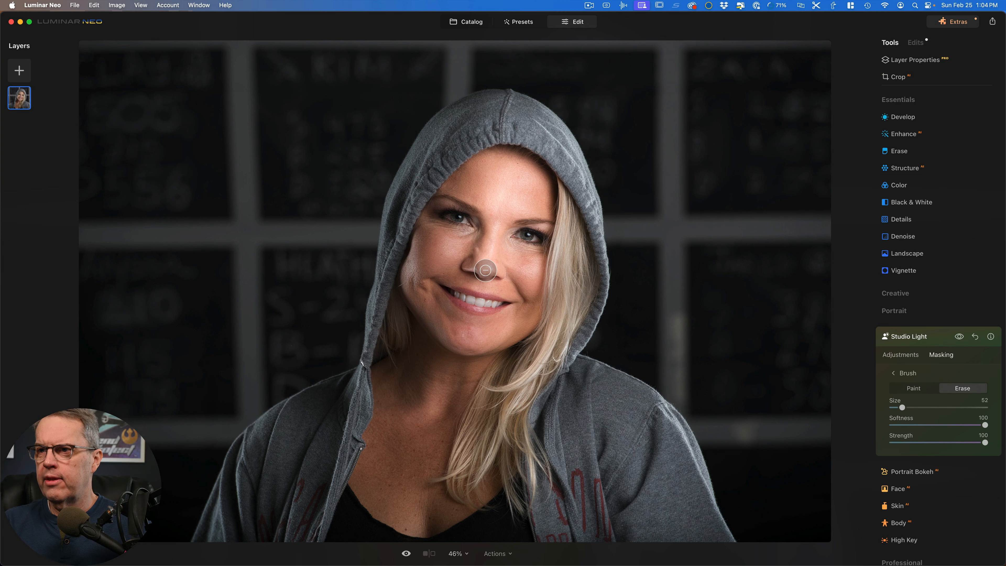
drag(486, 270, 494, 232)
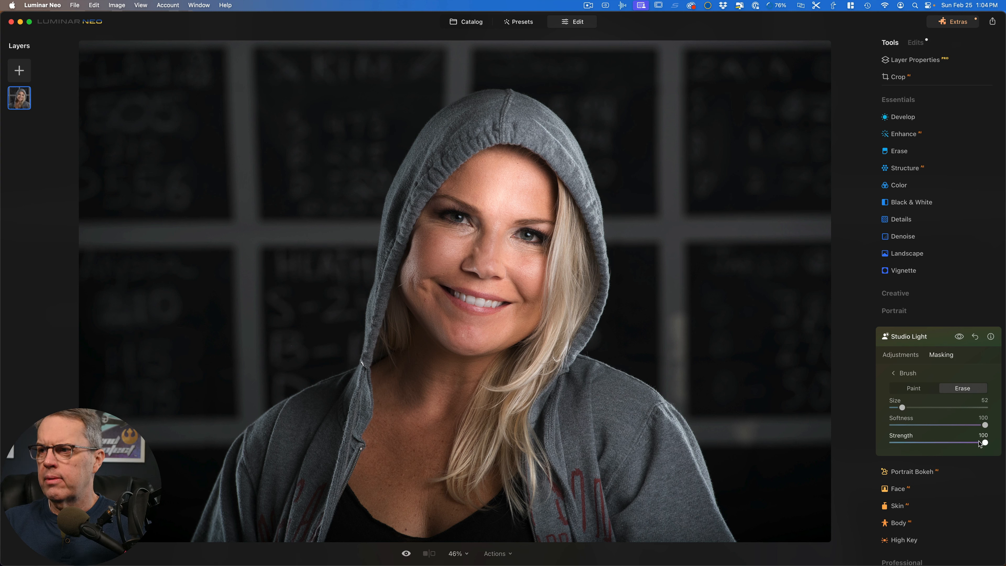
drag(983, 440, 937, 443)
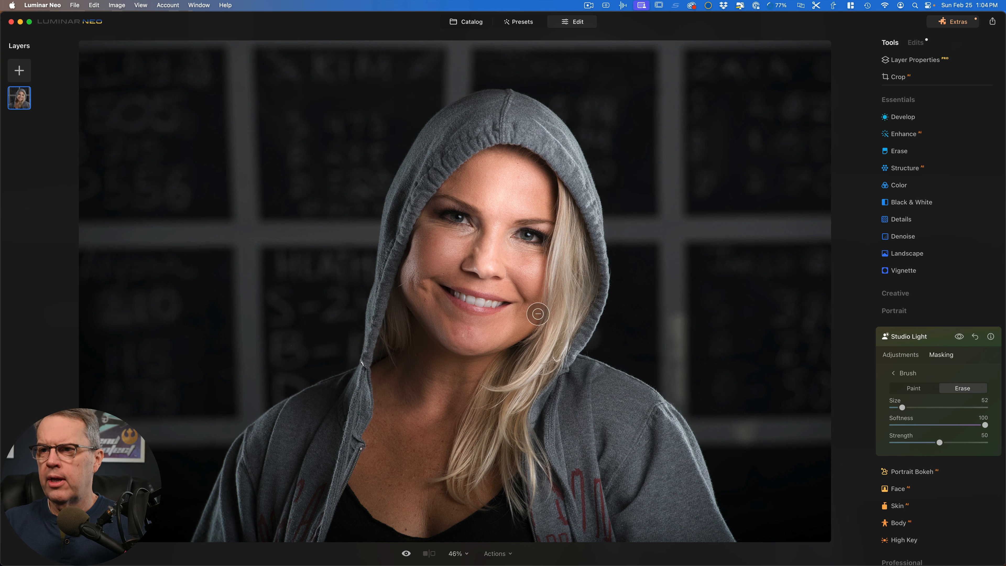
Partly erase the Studio Light effect further up the woman's nose and compare the portrait with the effect off and on
drag(487, 277, 496, 227)
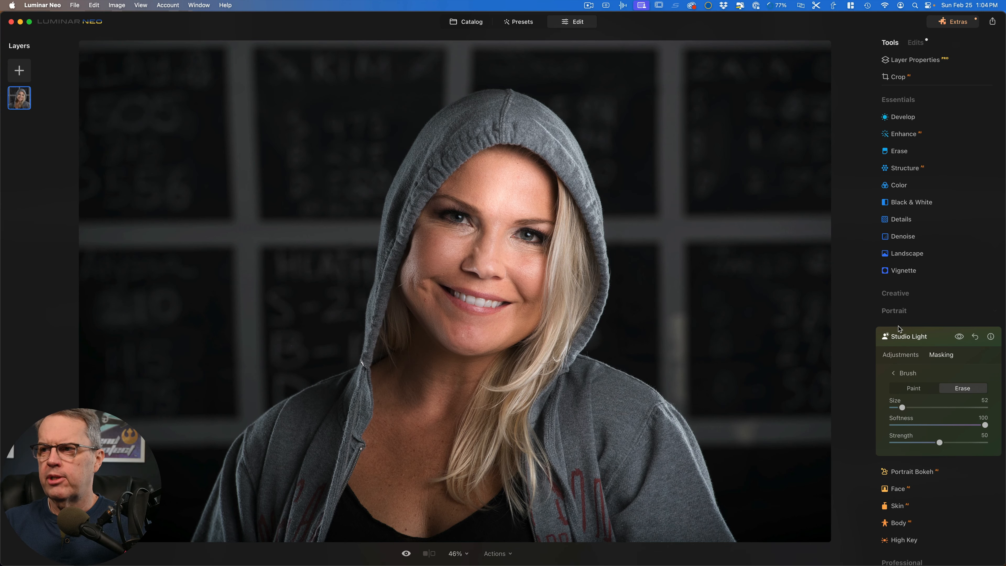
click(961, 337)
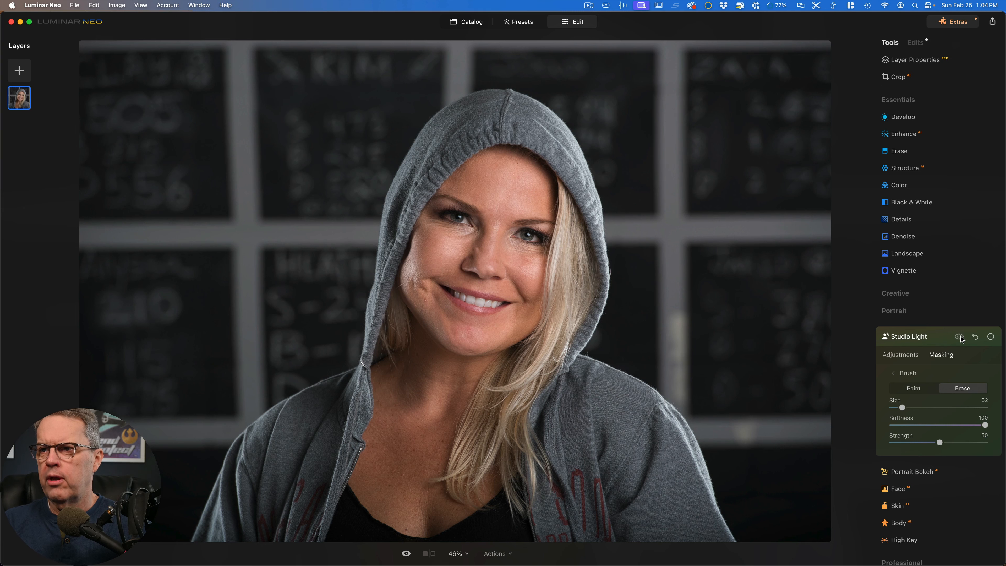
click(961, 337)
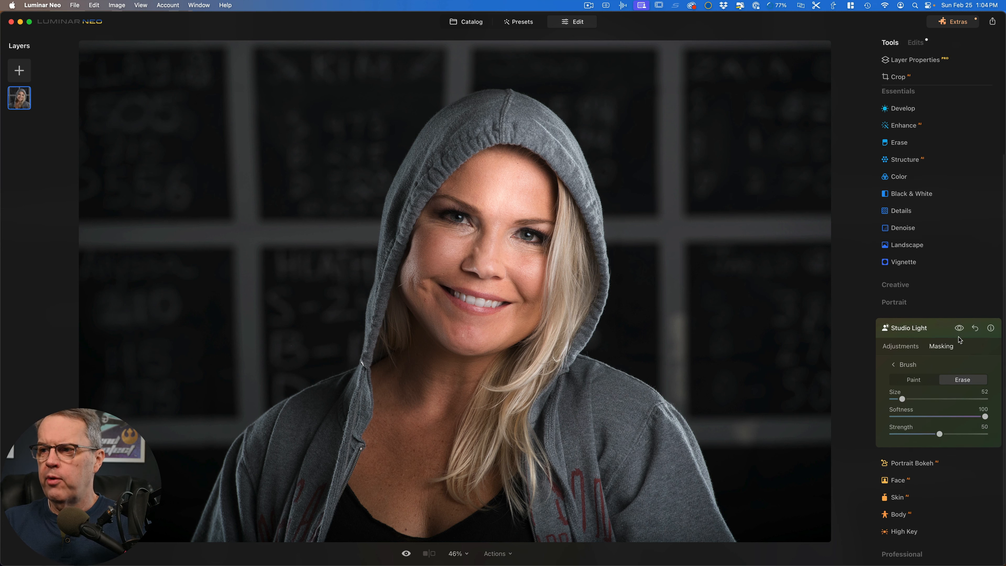
click(900, 349)
scroll(911, 357, down, 4)
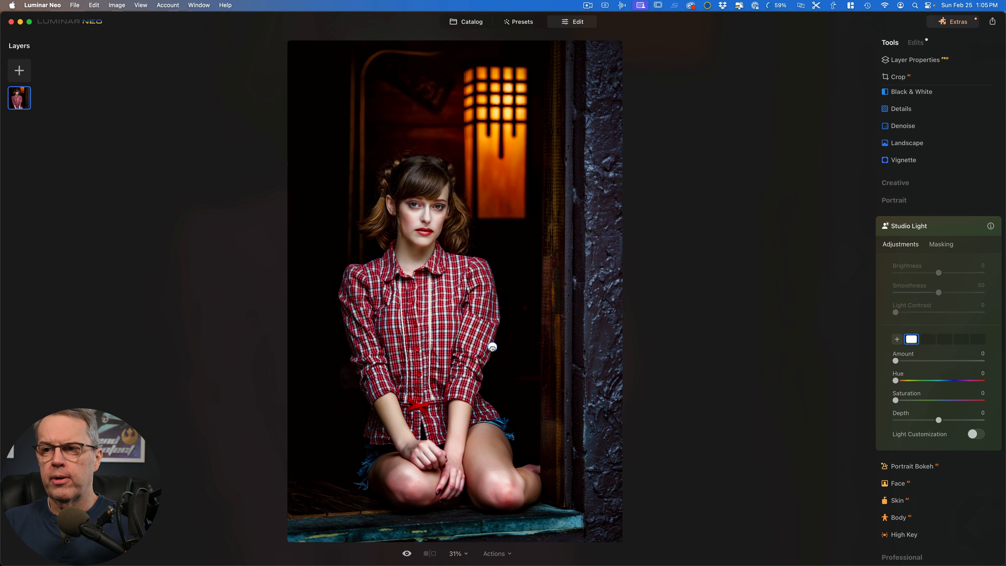
Place the studio light just below the glowing lantern, beside the seated woman, and set its Amount to 20
drag(493, 348, 508, 225)
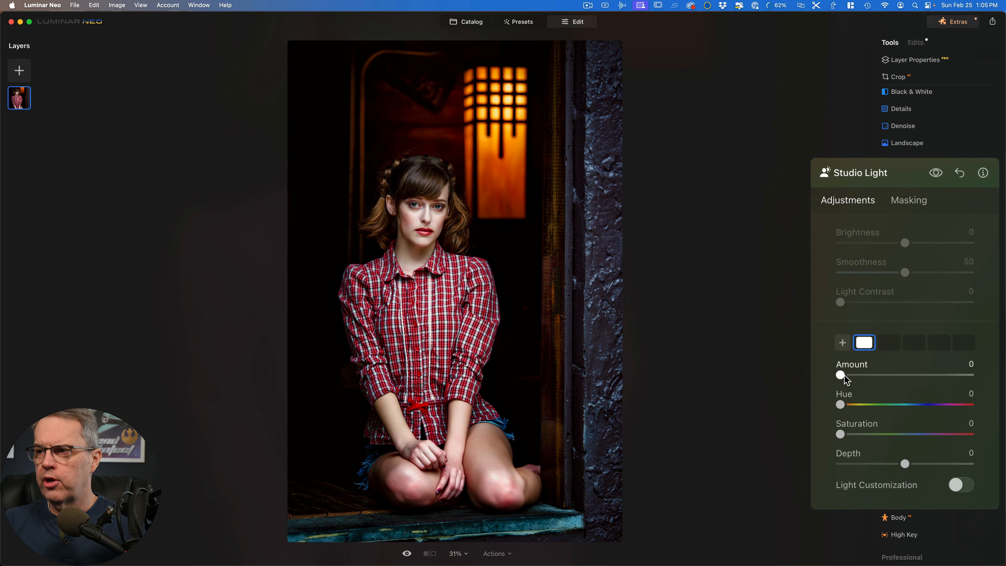
drag(898, 360, 867, 376)
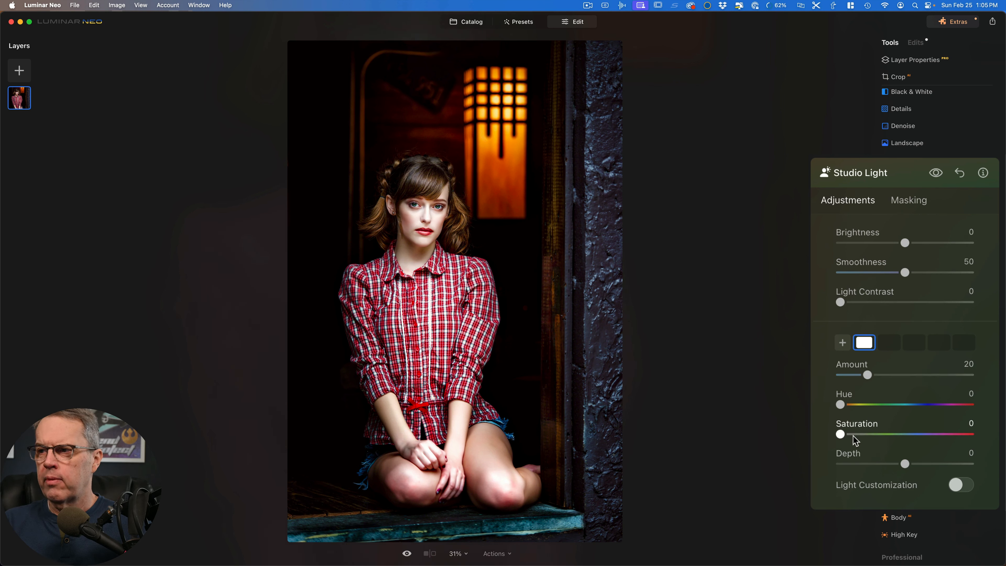
Tint the light yellow with Hue 57 and Saturation 74, and compare the portrait with the effect off and on
drag(843, 434, 893, 432)
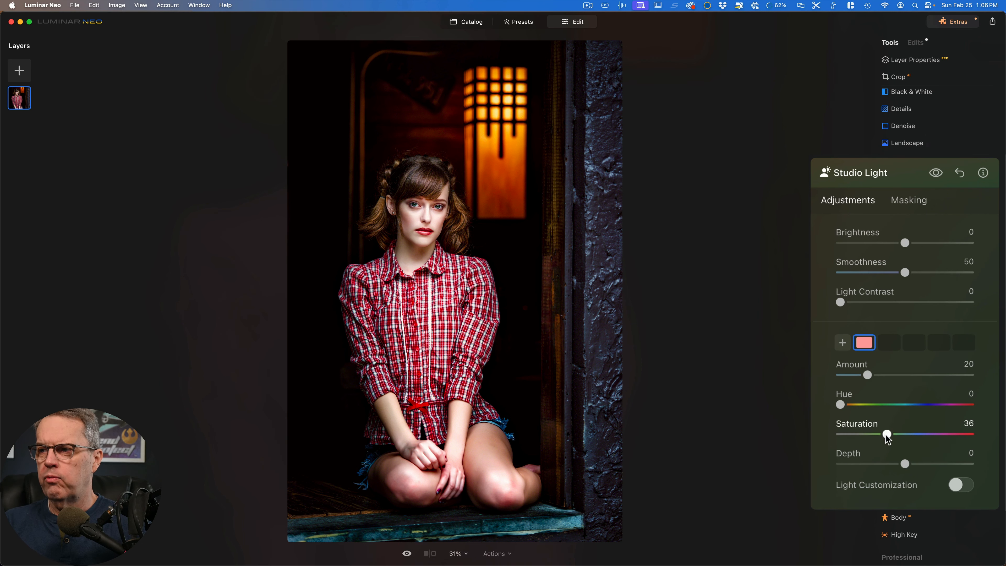
mouse_move(886, 435)
mouse_down()
mouse_move(829, 435)
mouse_move(901, 436)
mouse_up()
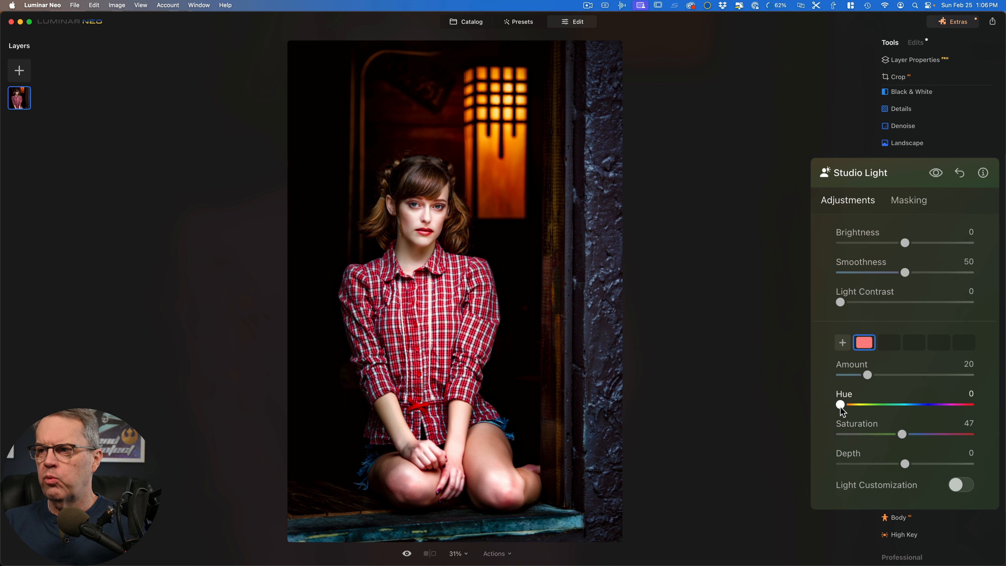
drag(840, 406, 863, 409)
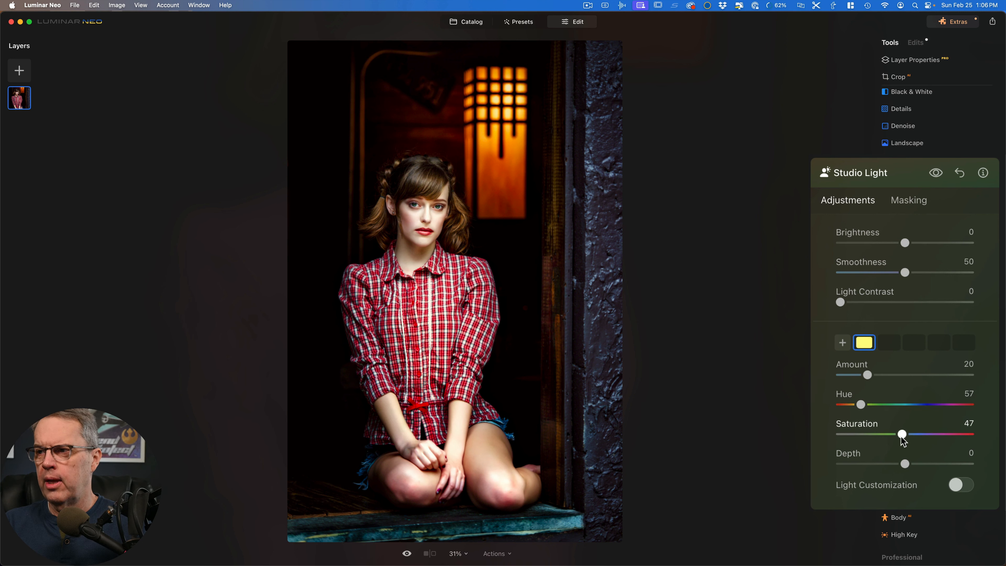
drag(905, 436, 939, 436)
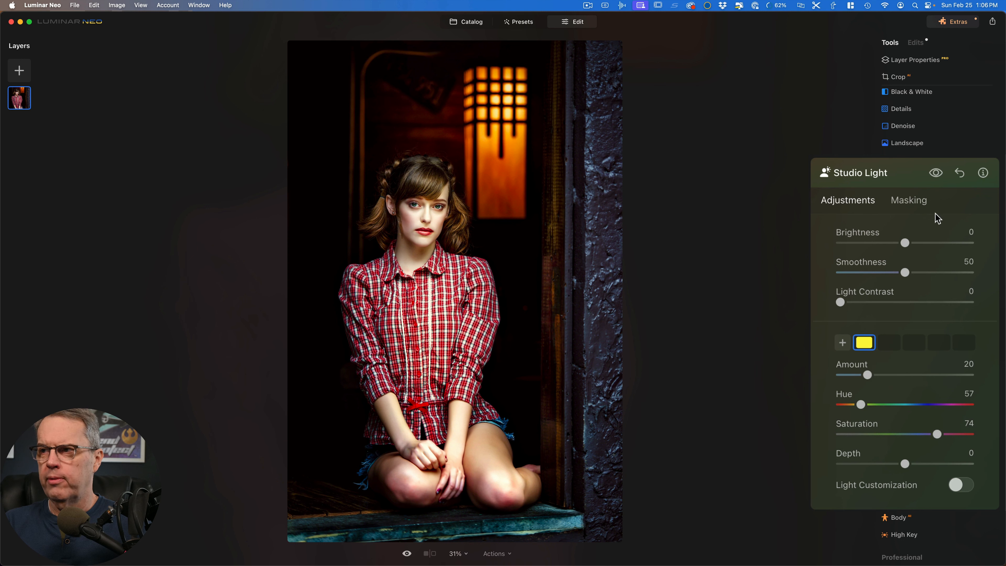
click(937, 175)
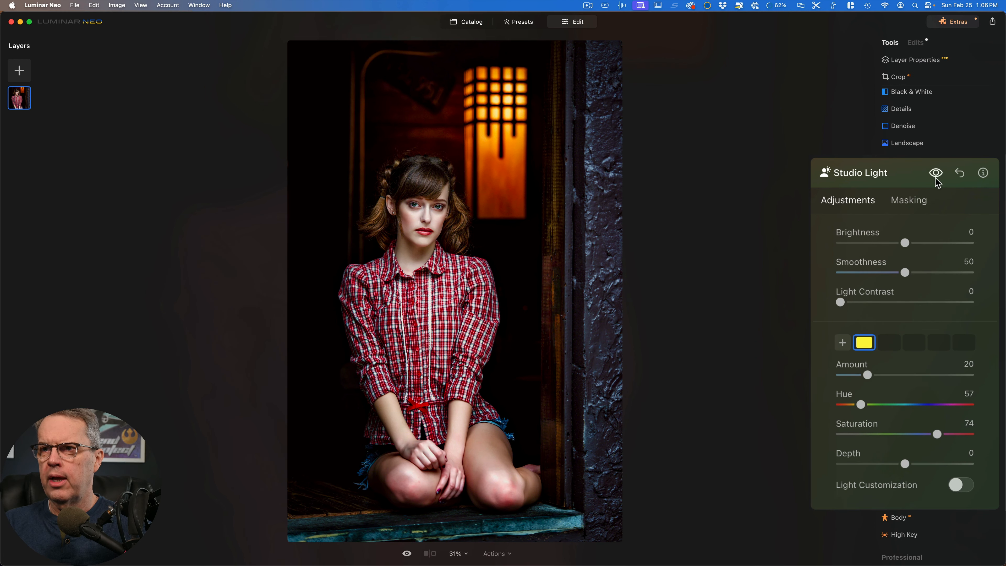
click(936, 176)
click(936, 176)
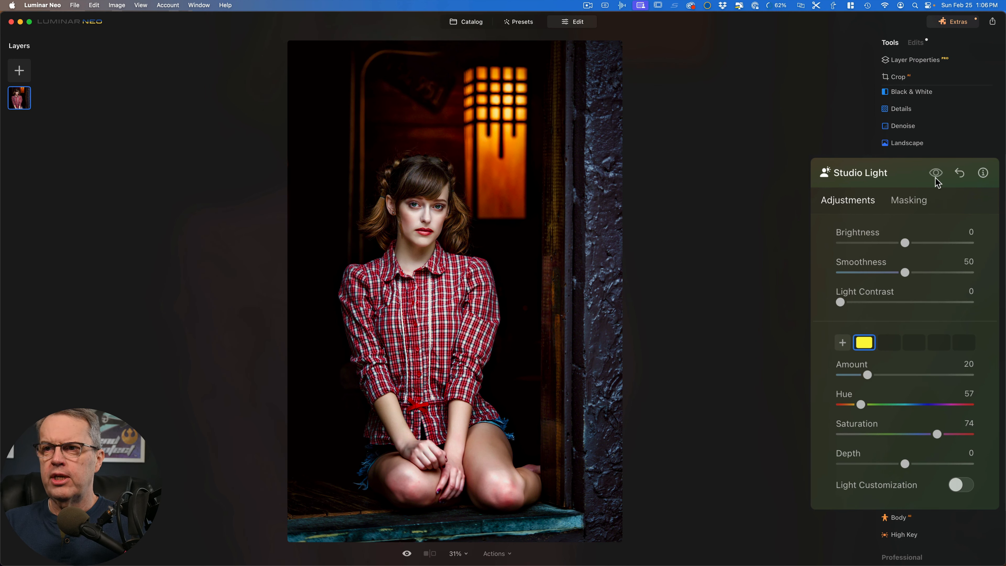
click(937, 176)
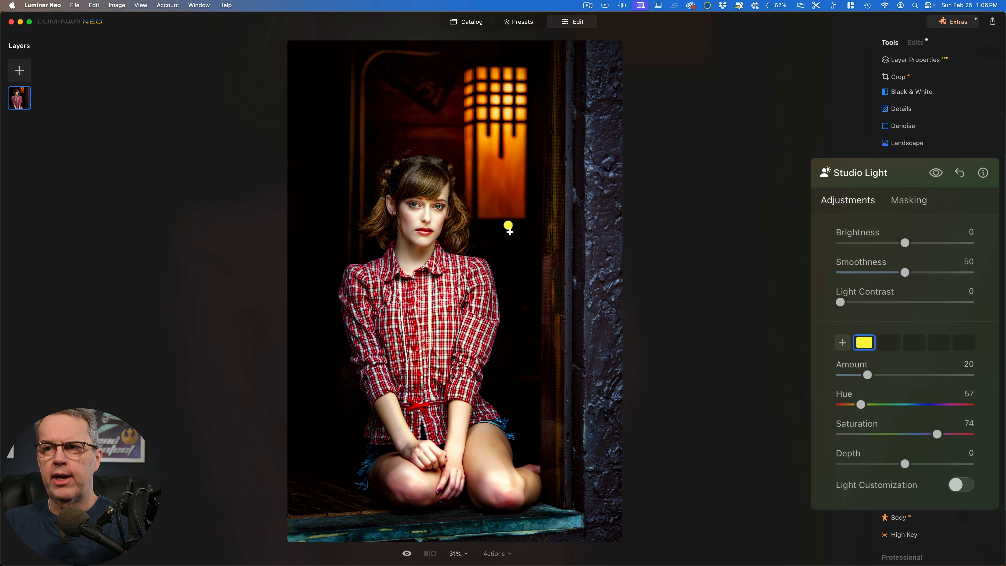
Nudge the yellow light slightly along the lower edge of the lantern
mouse_move(509, 225)
mouse_down()
mouse_move(491, 193)
mouse_move(339, 192)
mouse_move(509, 216)
mouse_up()
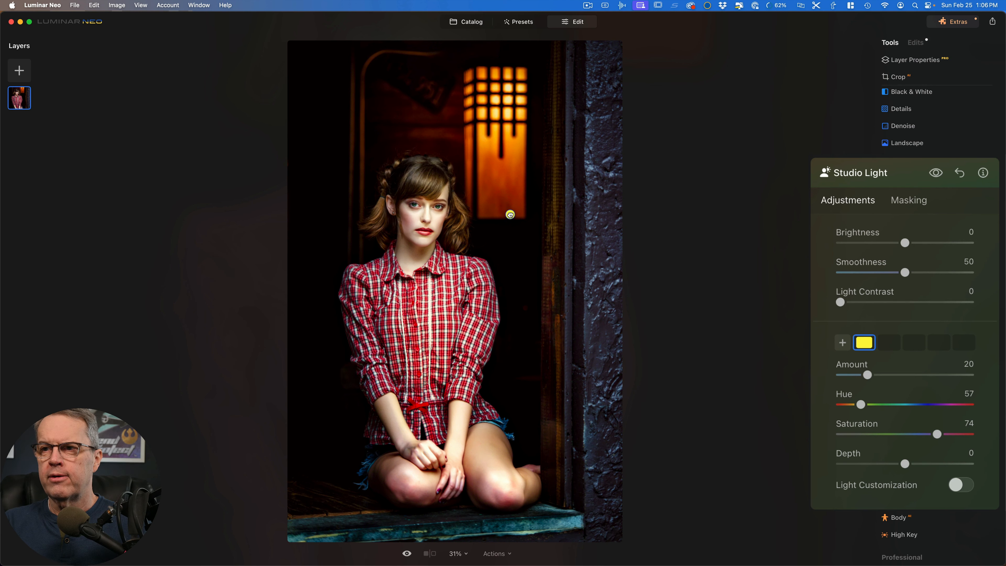
drag(510, 214, 510, 220)
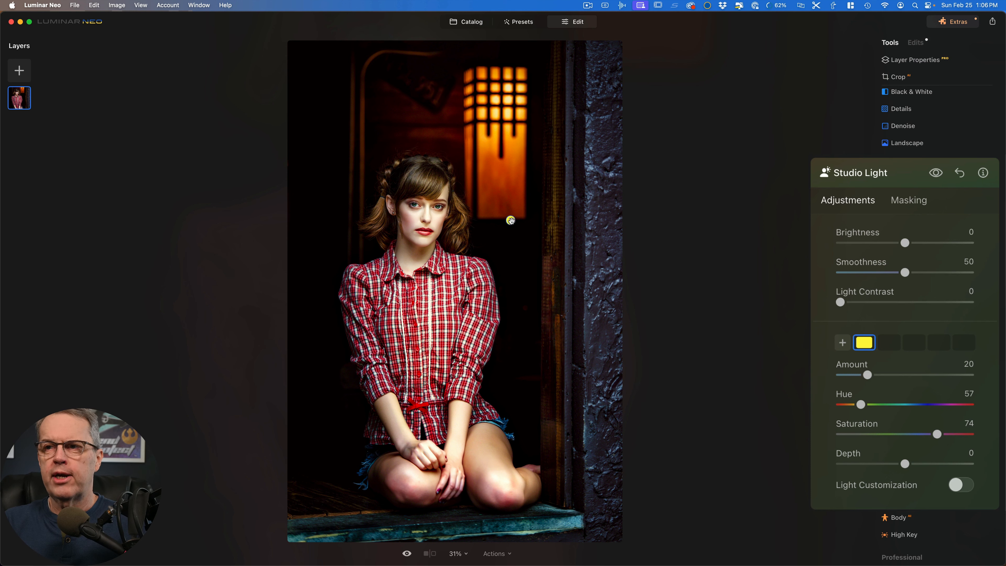
mouse_move(510, 220)
mouse_down()
mouse_move(440, 119)
mouse_move(393, 83)
mouse_move(332, 95)
mouse_move(331, 242)
mouse_move(519, 225)
mouse_move(367, 230)
mouse_move(502, 220)
mouse_up()
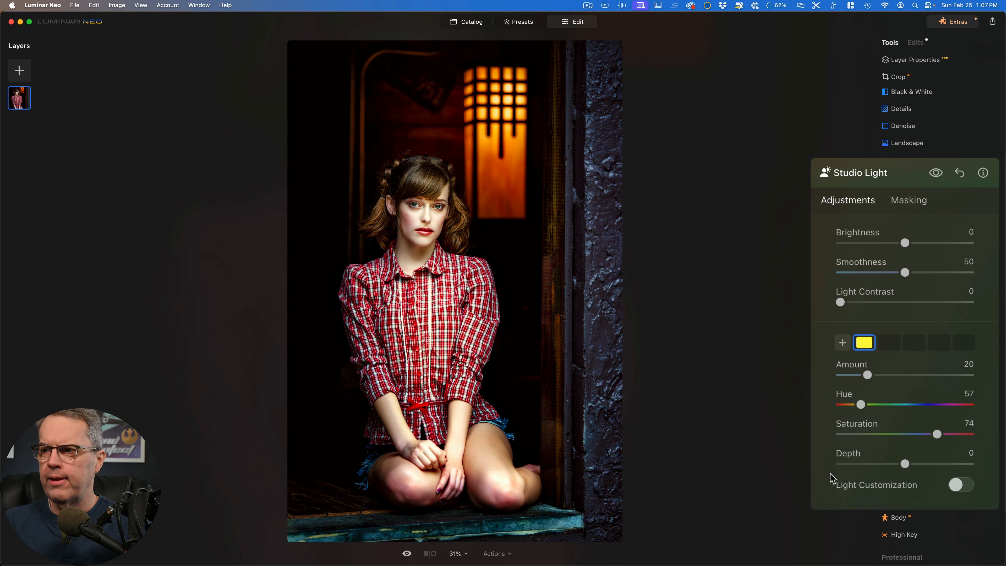
Set Light Contrast to 13, Brightness to -29 and Smoothness to 64, and the yellow light's Depth to 79
drag(906, 464, 871, 466)
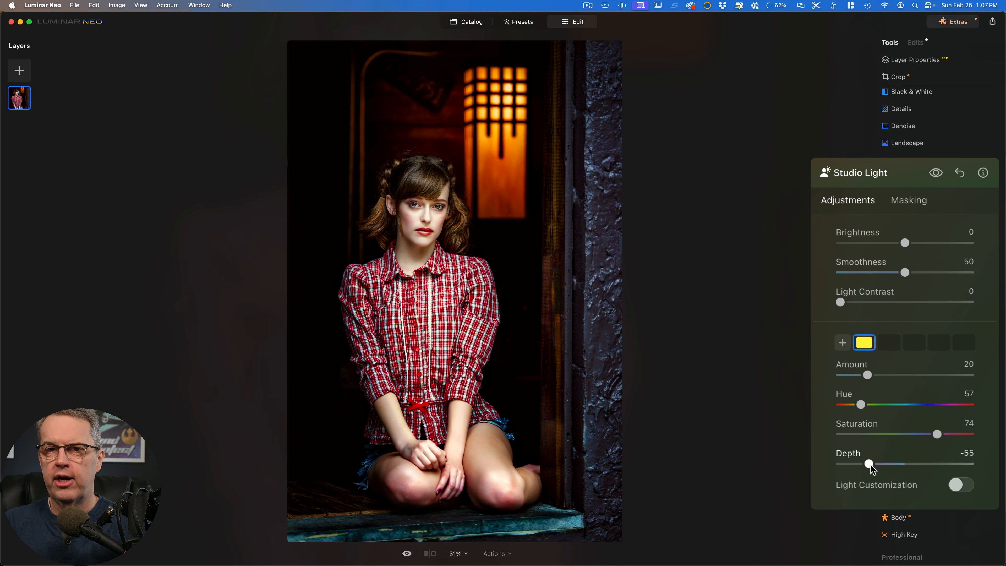
drag(870, 468, 945, 471)
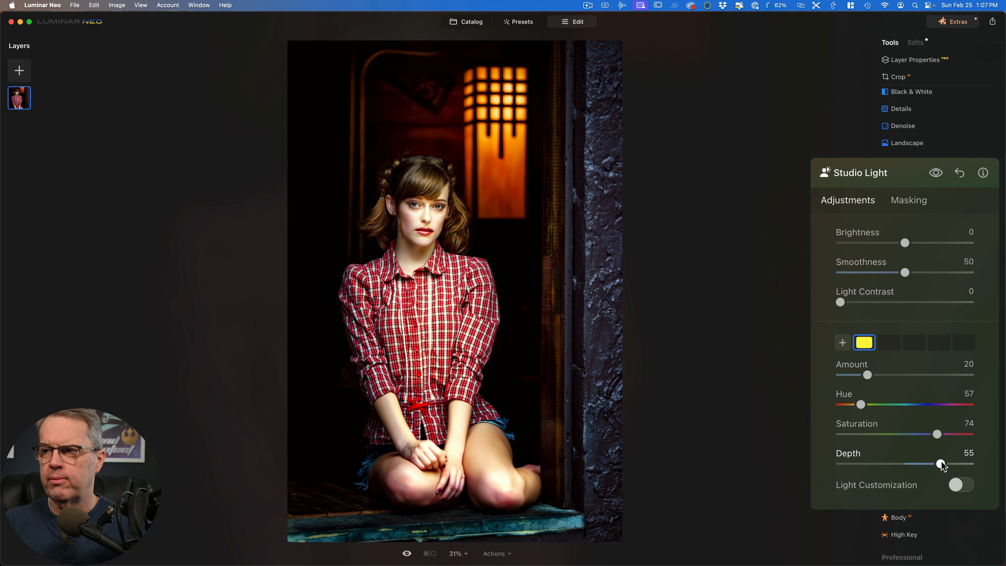
drag(840, 302, 860, 301)
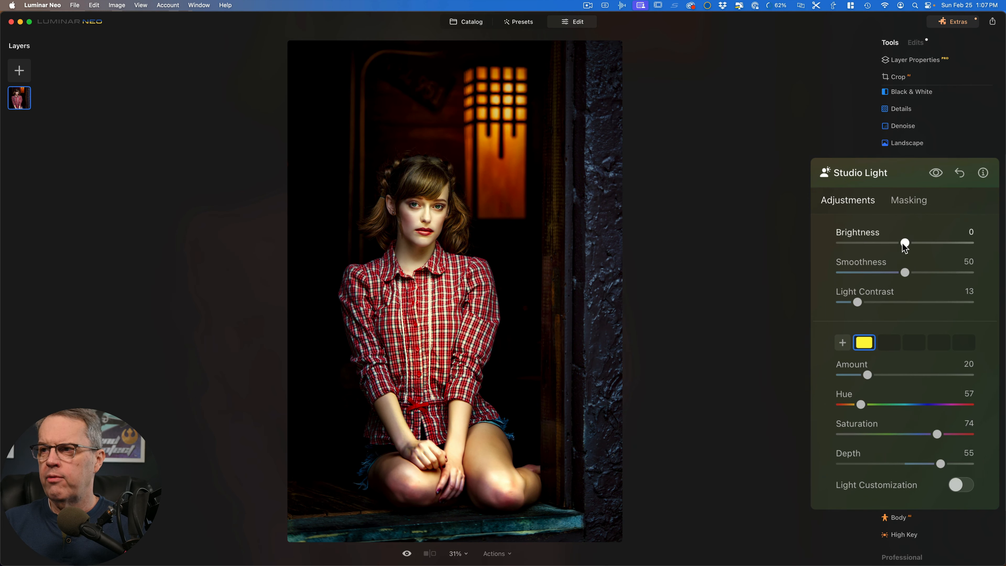
drag(904, 243, 886, 245)
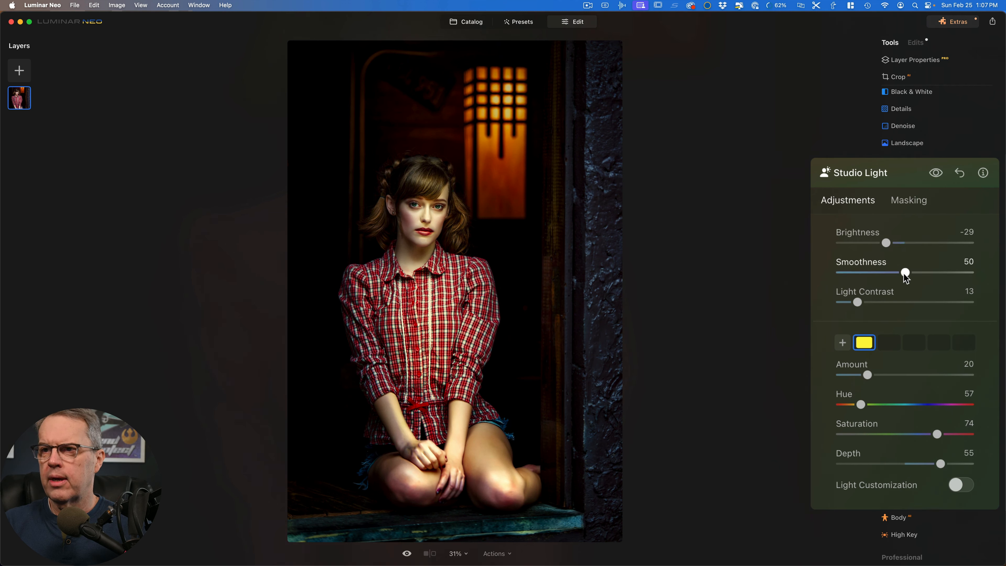
drag(905, 274, 924, 274)
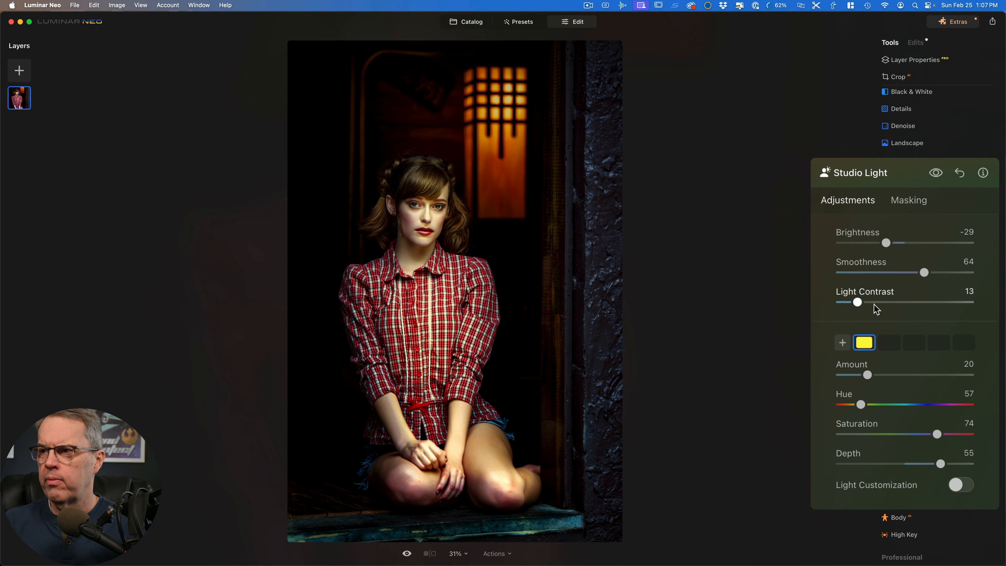
drag(935, 462, 947, 463)
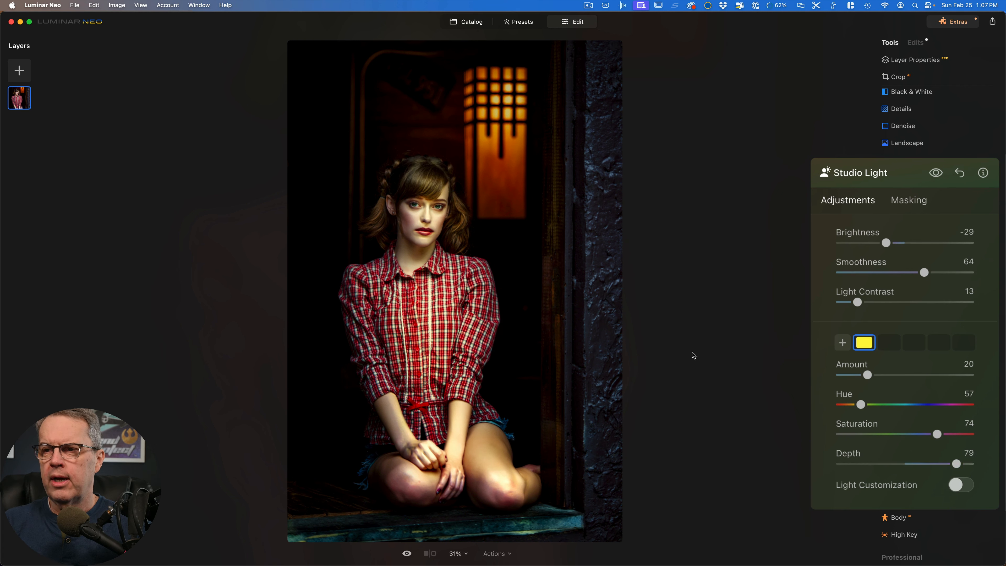
Move the yellow light closer to the woman's hair, compare the portrait with the effect off and on, and reduce the light's Saturation
drag(502, 221, 486, 211)
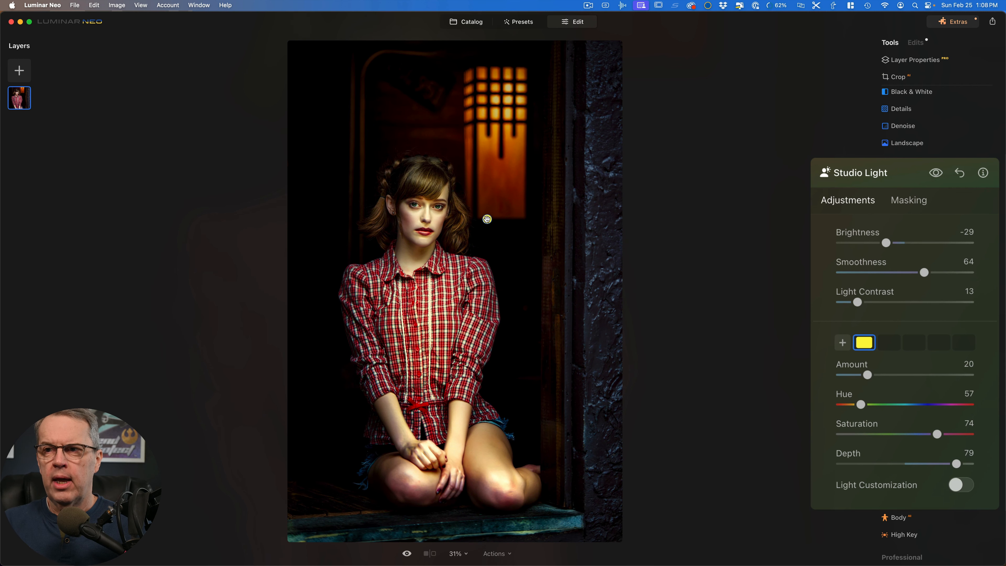
click(935, 175)
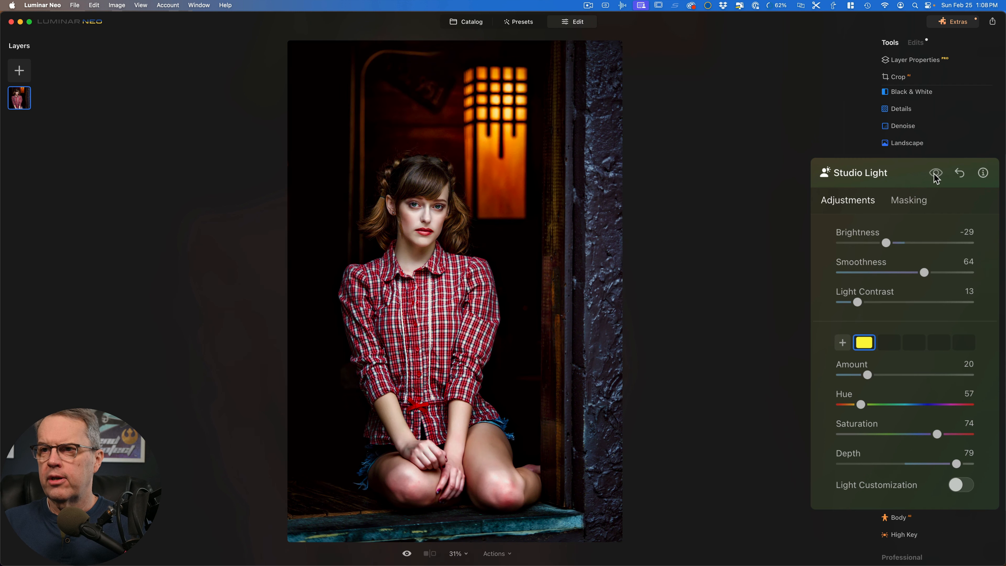
click(936, 175)
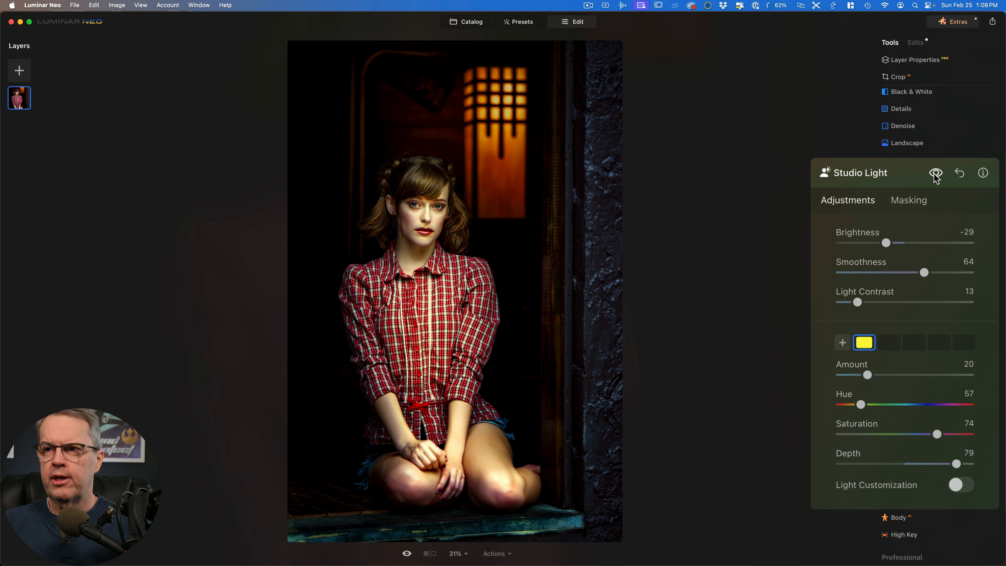
click(936, 174)
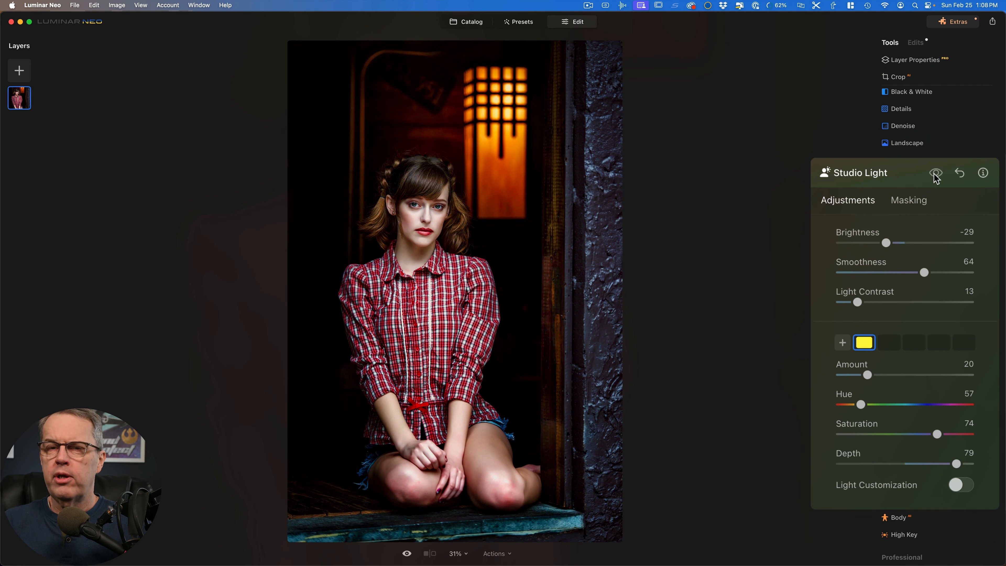
click(936, 174)
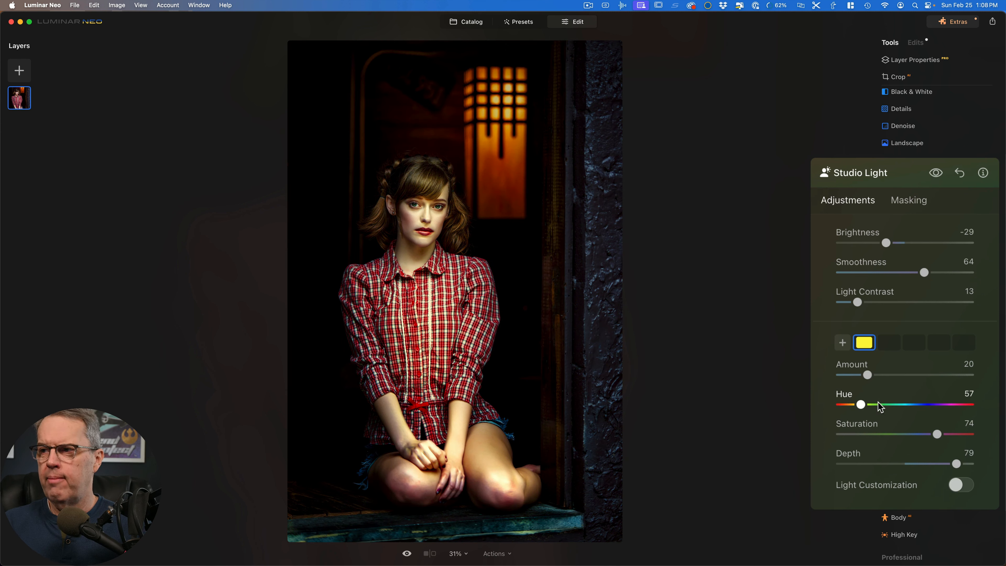
drag(937, 434, 906, 437)
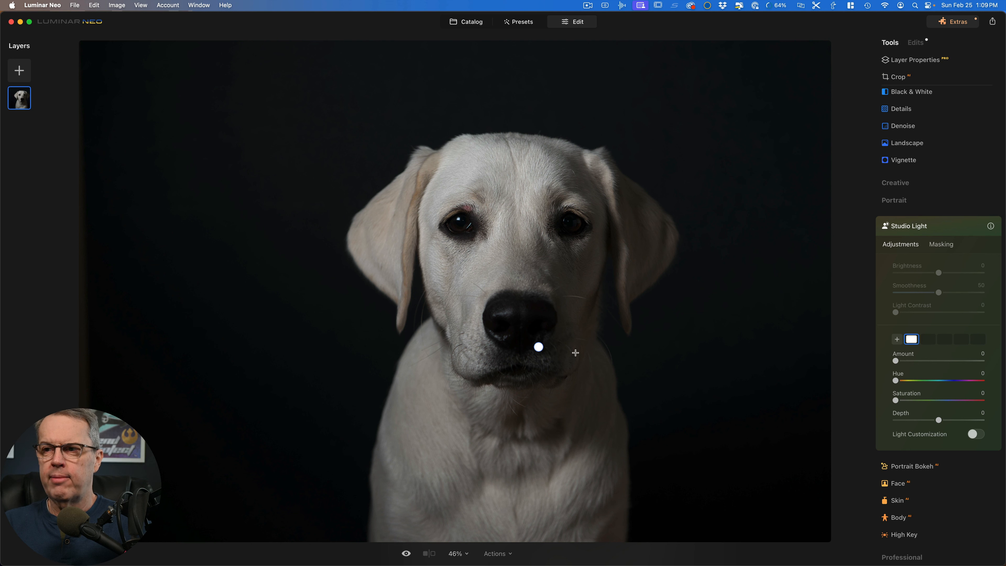
Place the studio light in the dark background to the right of the dog's head and set its Amount to 30
drag(539, 347, 732, 211)
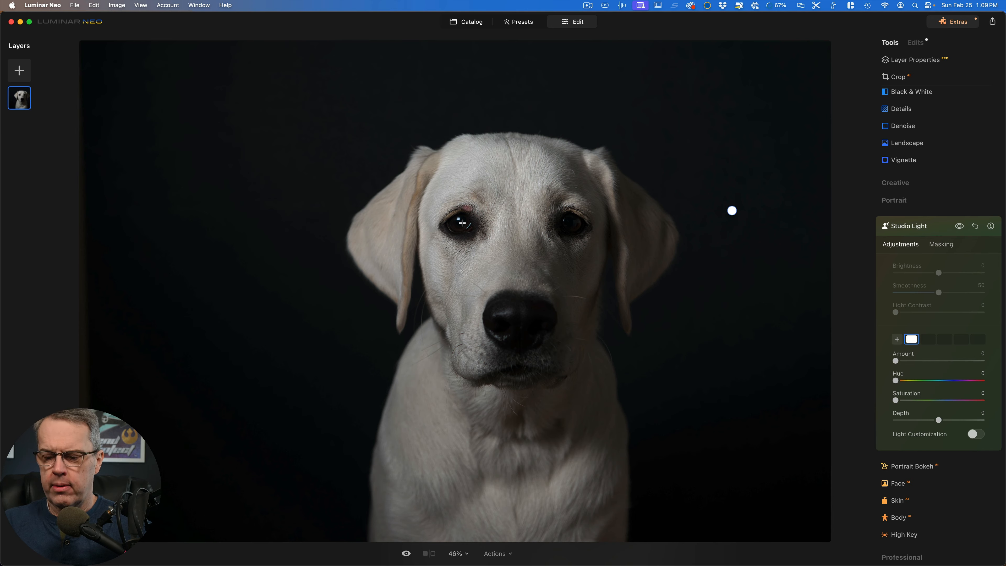
scroll(463, 223, up, 1)
key(super+equal)
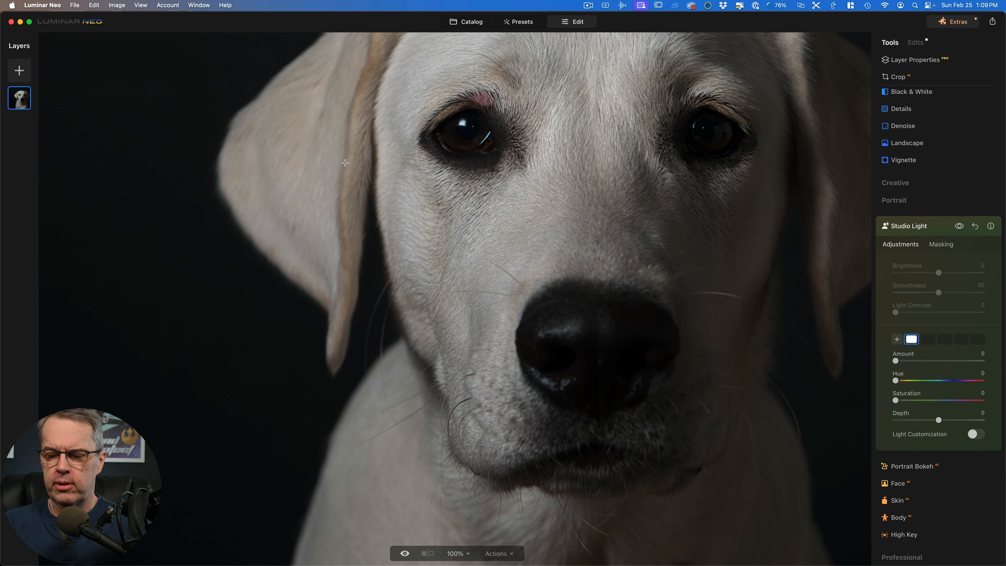
key(super+0)
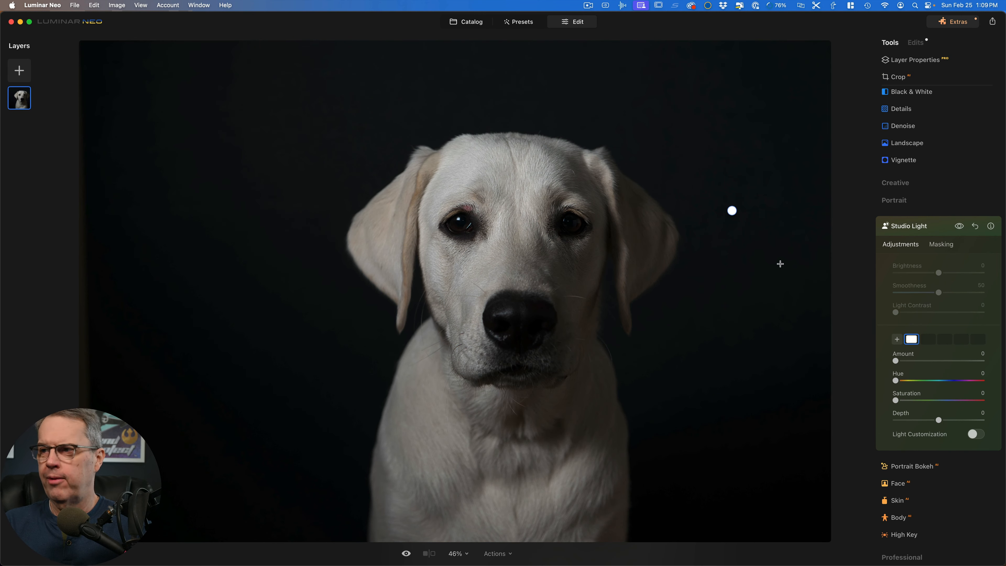
drag(842, 374, 880, 375)
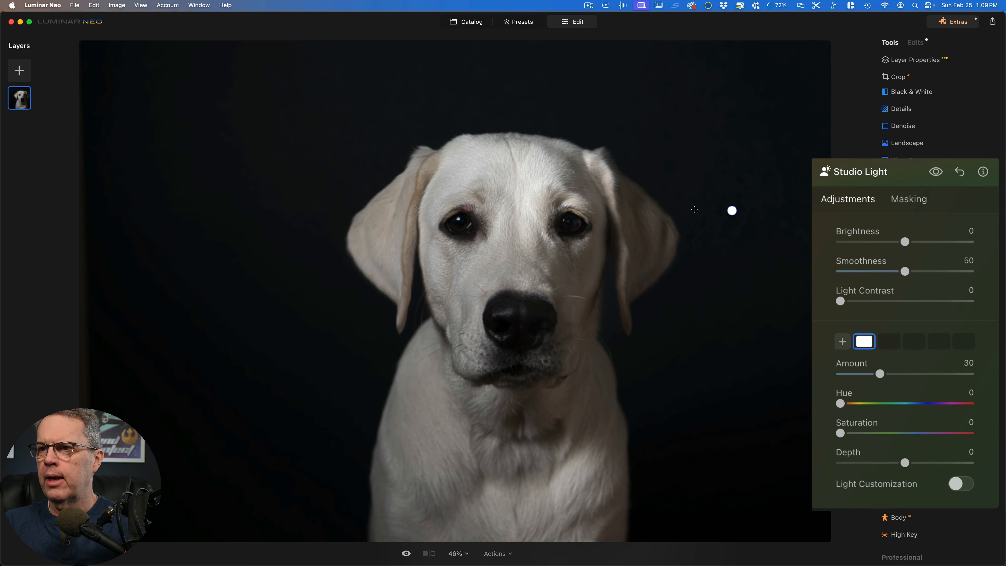
Move the studio light to the upper left of the dog's head and set its Amount to 31
drag(731, 210, 360, 156)
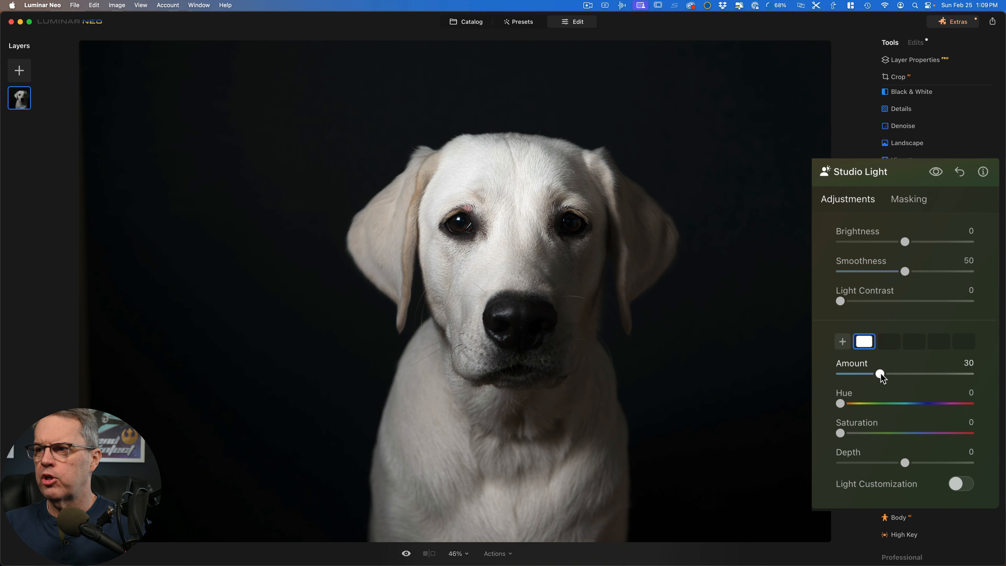
drag(880, 374, 814, 375)
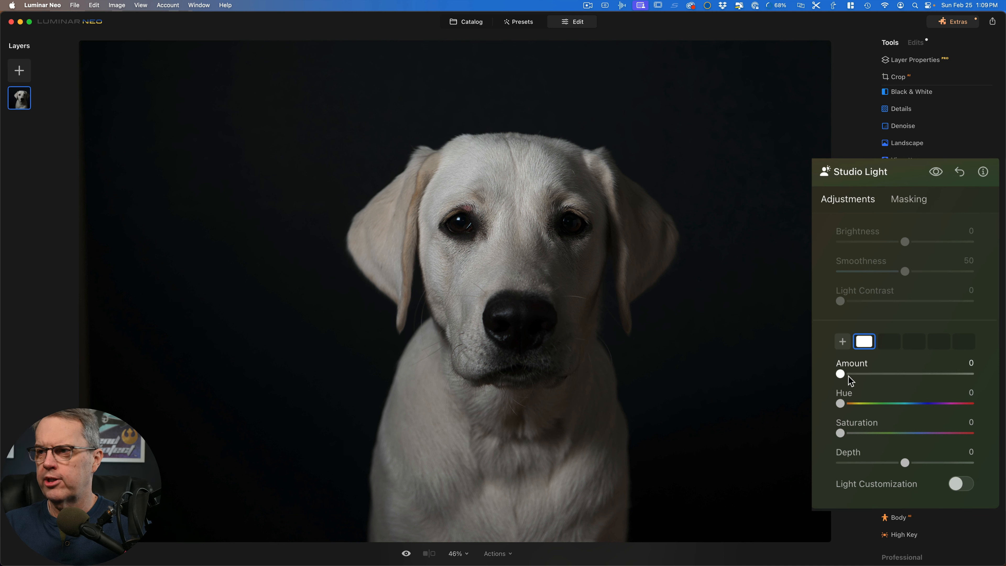
drag(843, 373, 884, 376)
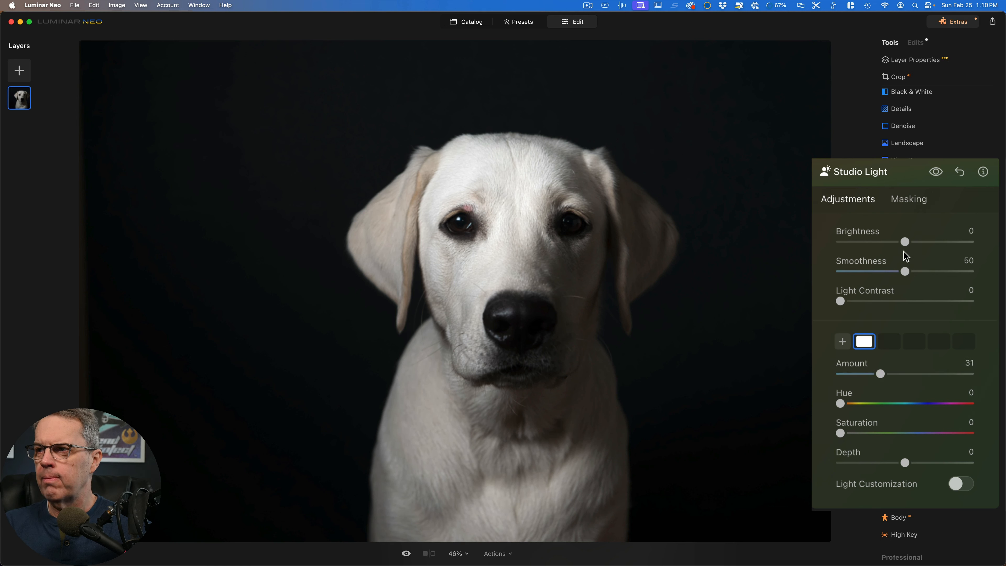
Set Brightness to -35 and turn the light by the dog's head red with Saturation 90 and Depth -11
drag(905, 241, 883, 243)
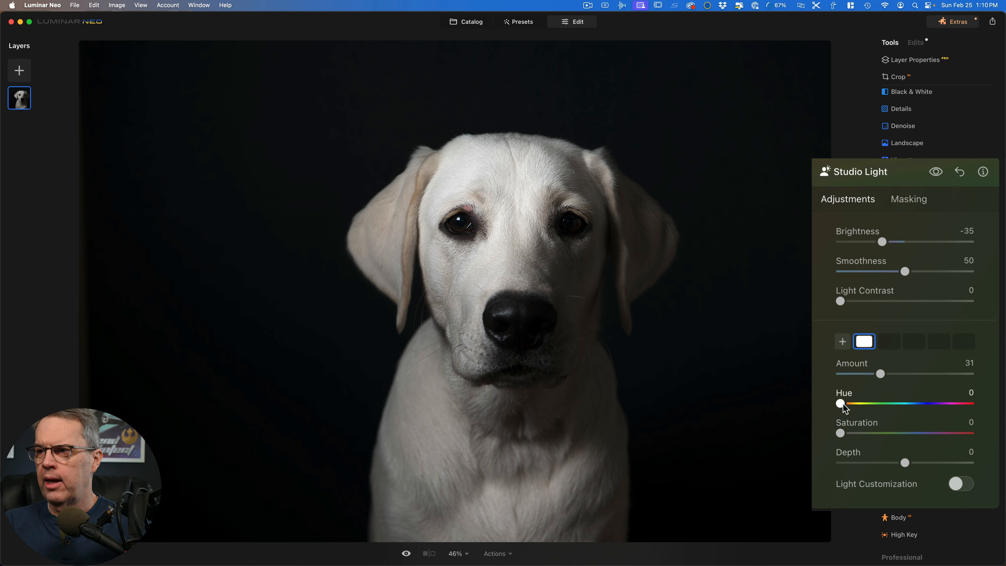
drag(842, 440, 947, 440)
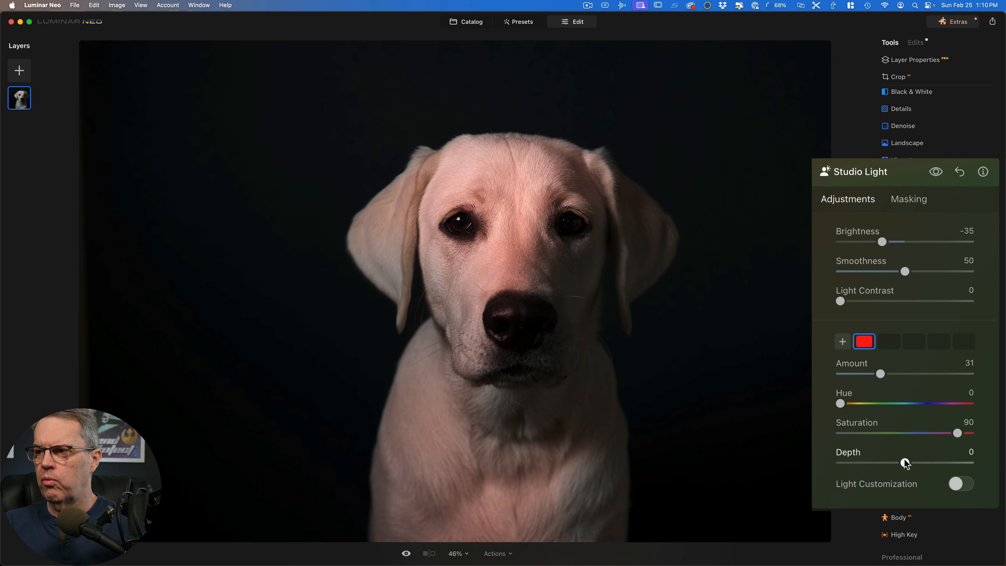
mouse_move(905, 464)
mouse_down()
mouse_move(872, 464)
mouse_move(962, 466)
mouse_move(903, 467)
mouse_up()
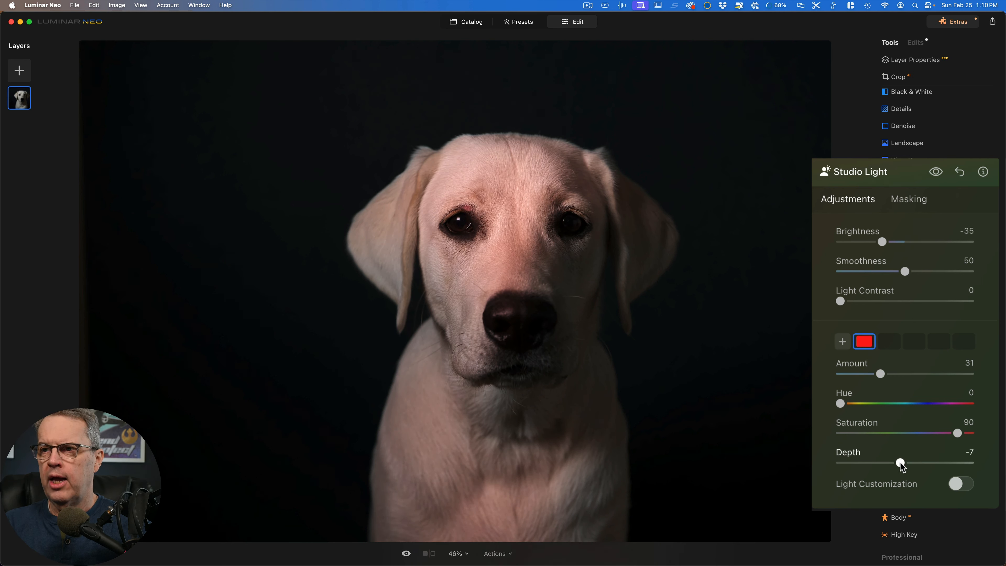
drag(903, 467, 900, 467)
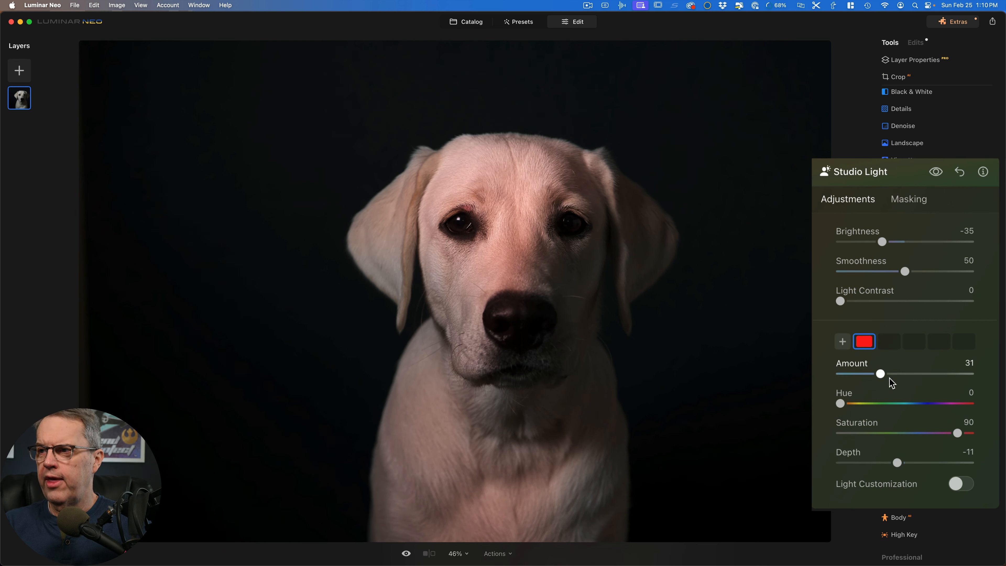
Add a second light in the dark background to the right of the dog's head with Amount 50, Hue 244 and Saturation 81
click(843, 342)
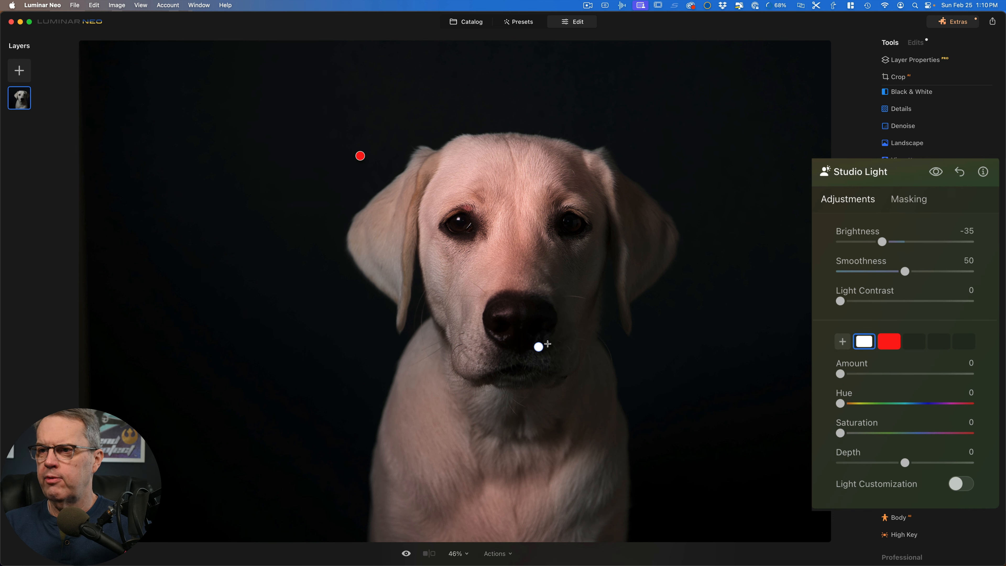
drag(540, 344, 769, 238)
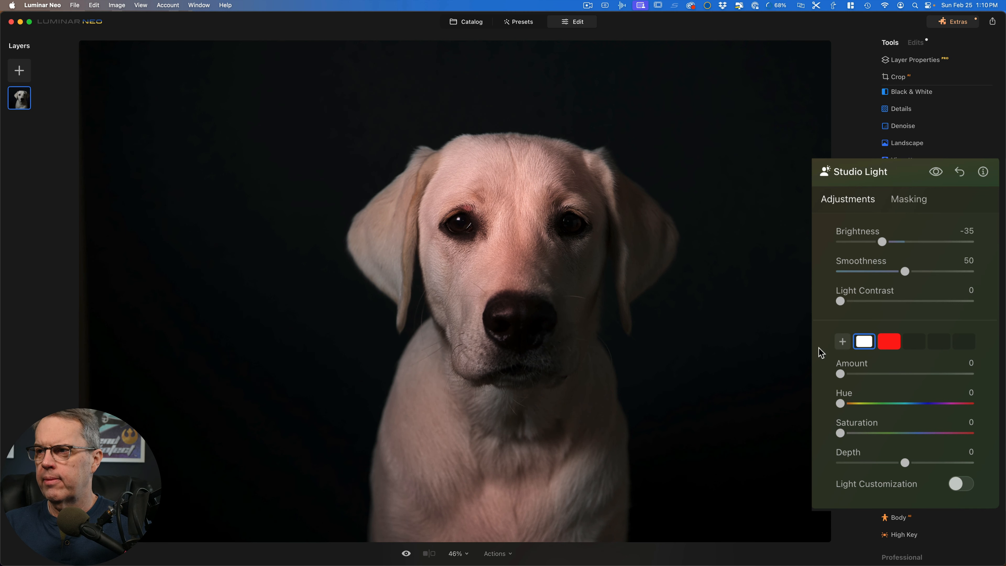
drag(840, 374, 902, 374)
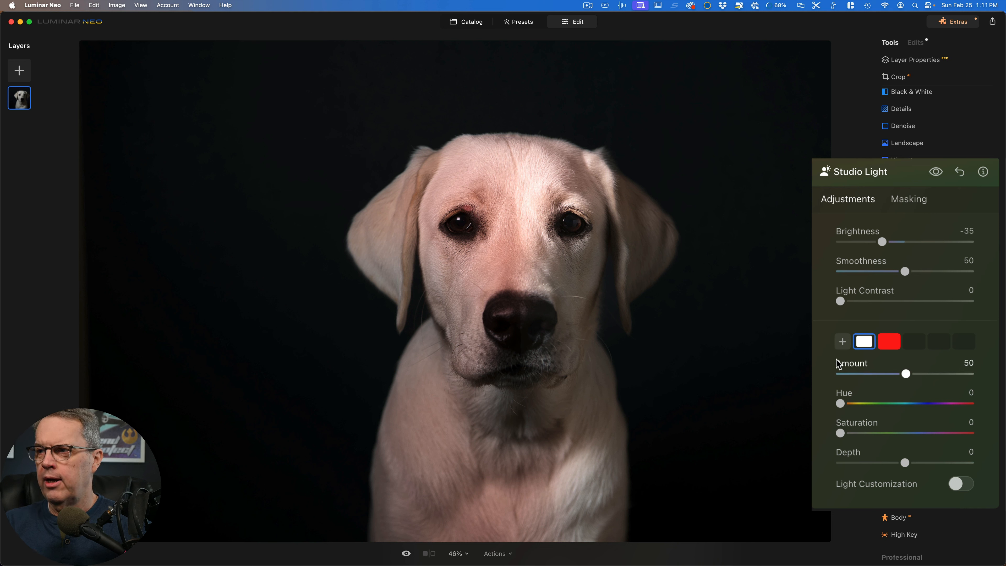
drag(840, 404, 928, 404)
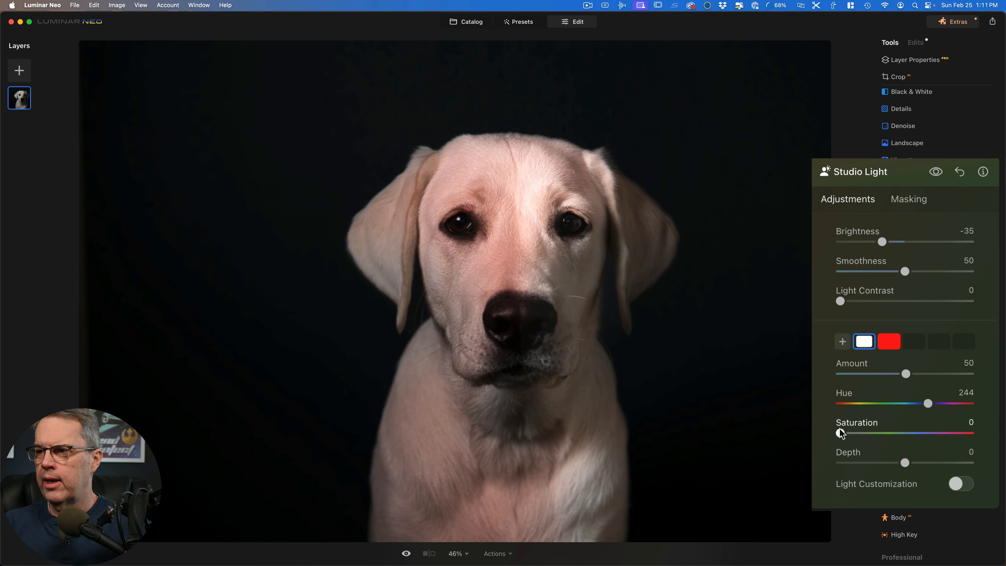
drag(840, 429, 948, 434)
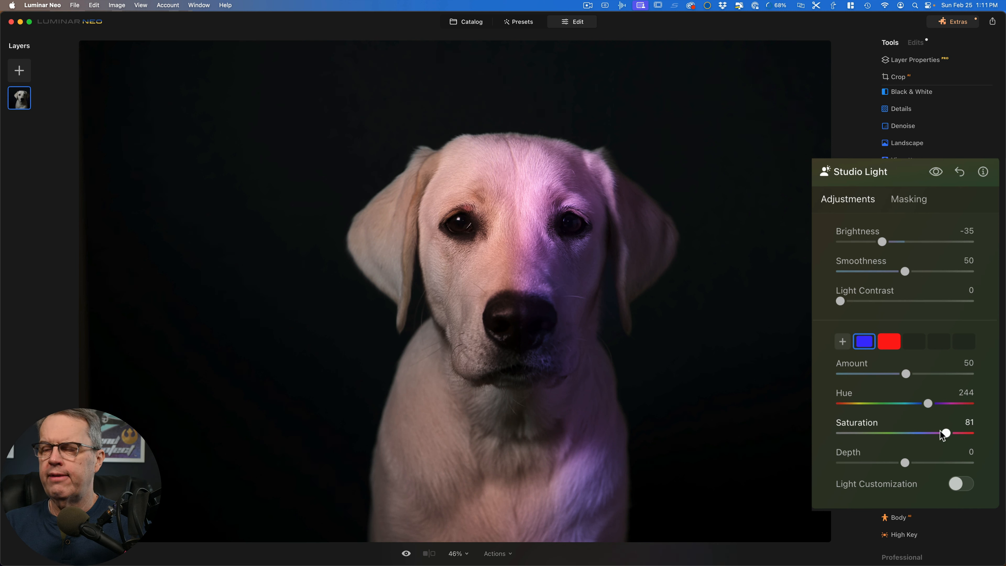
Move the blue light to the lower right beside the dog's chest and the red light farther above and left of its head
mouse_move(734, 354)
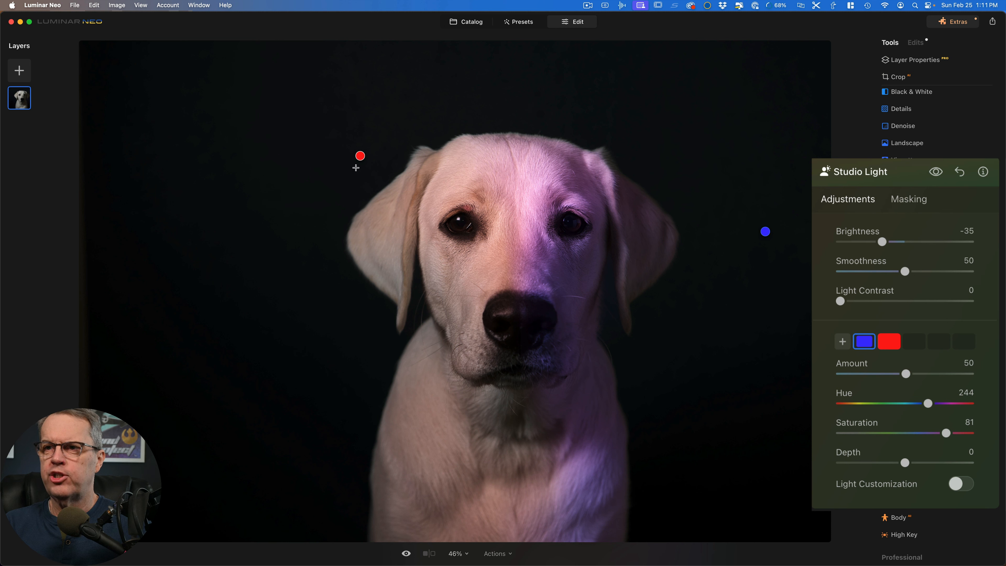
drag(360, 156, 255, 229)
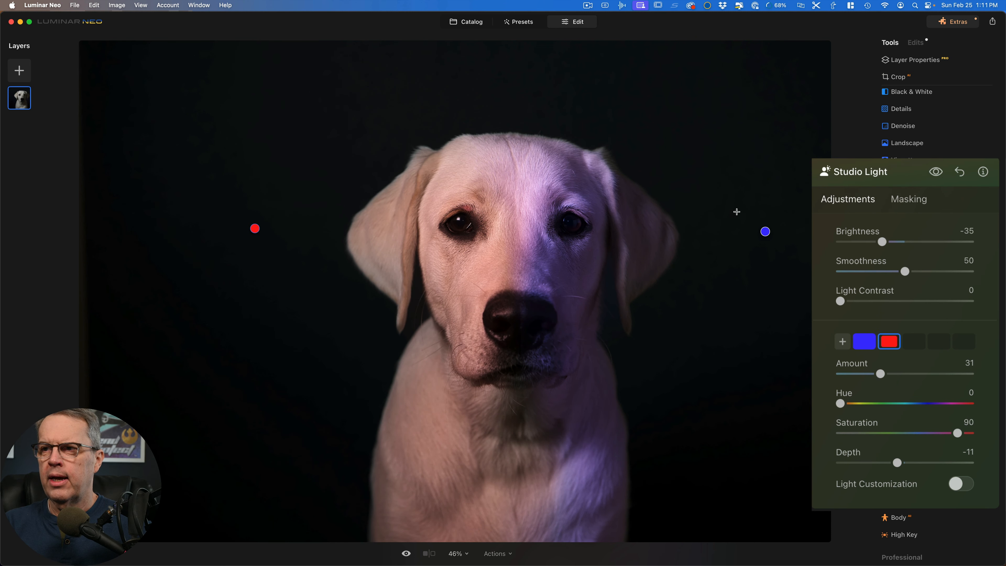
drag(766, 234, 682, 459)
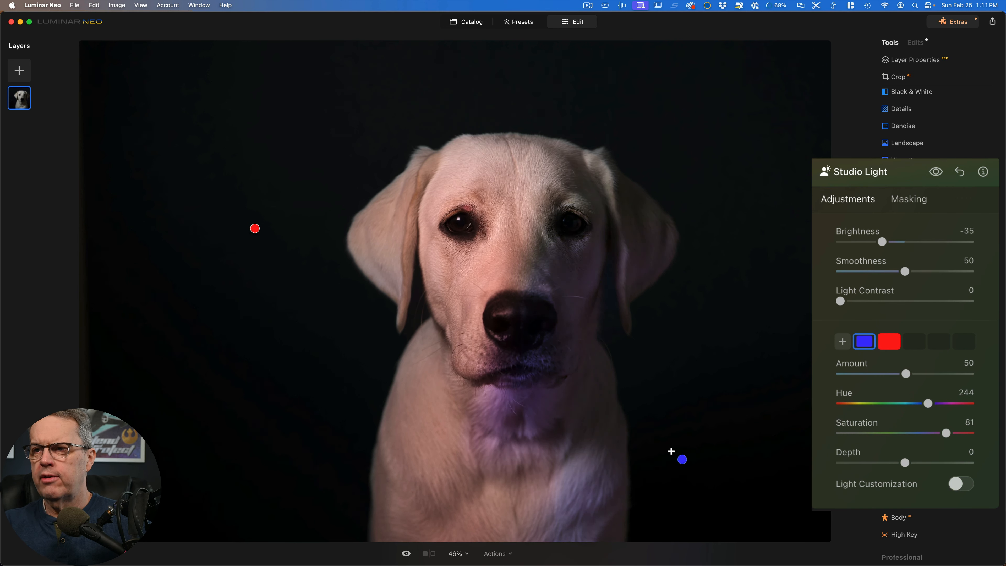
click(255, 228)
drag(255, 228, 323, 112)
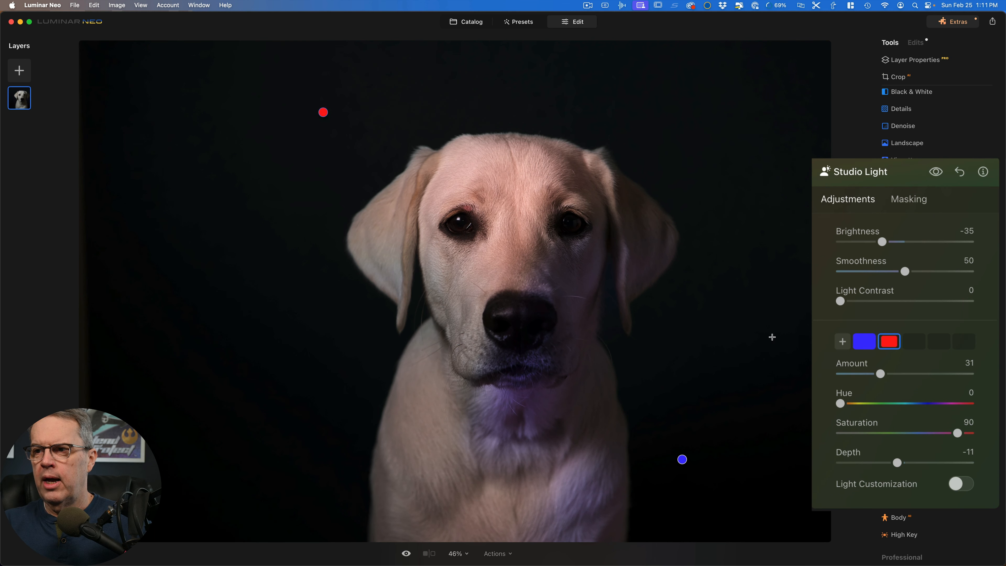
Set the red light's Depth to 54 and Amount to 41, and lower the overall Brightness to -67
drag(897, 463, 929, 463)
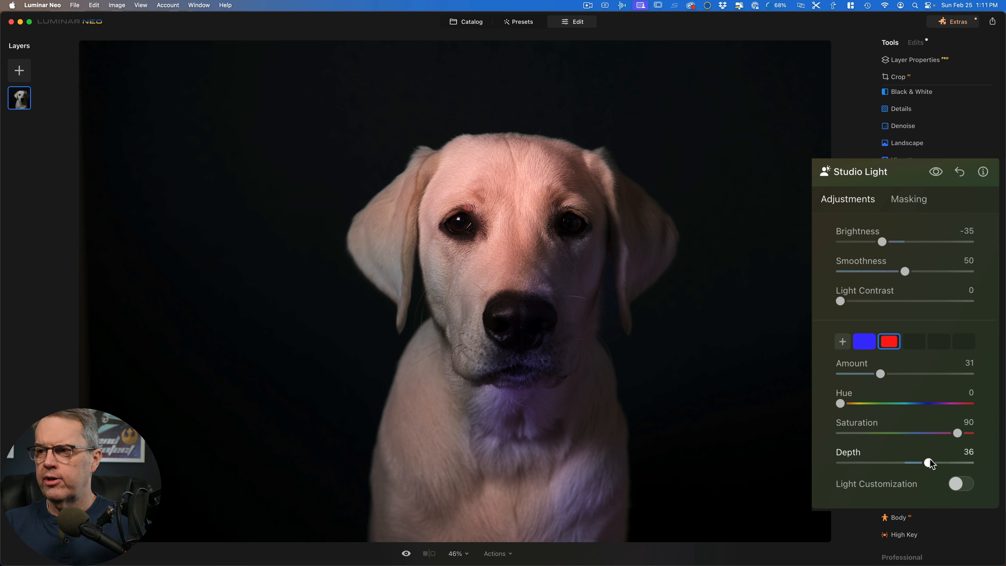
drag(929, 464, 942, 463)
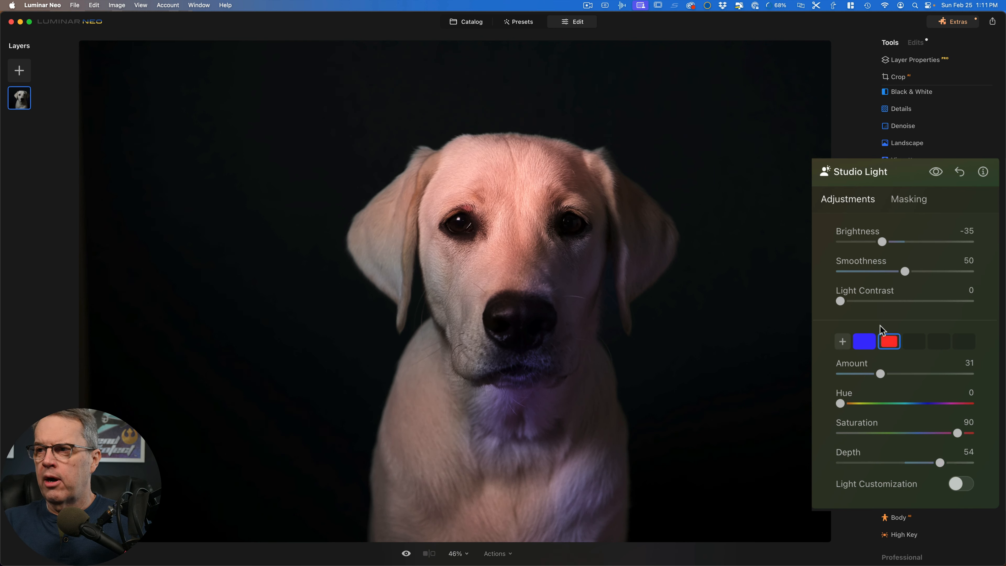
mouse_move(878, 374)
mouse_down()
mouse_move(912, 375)
mouse_move(895, 374)
mouse_up()
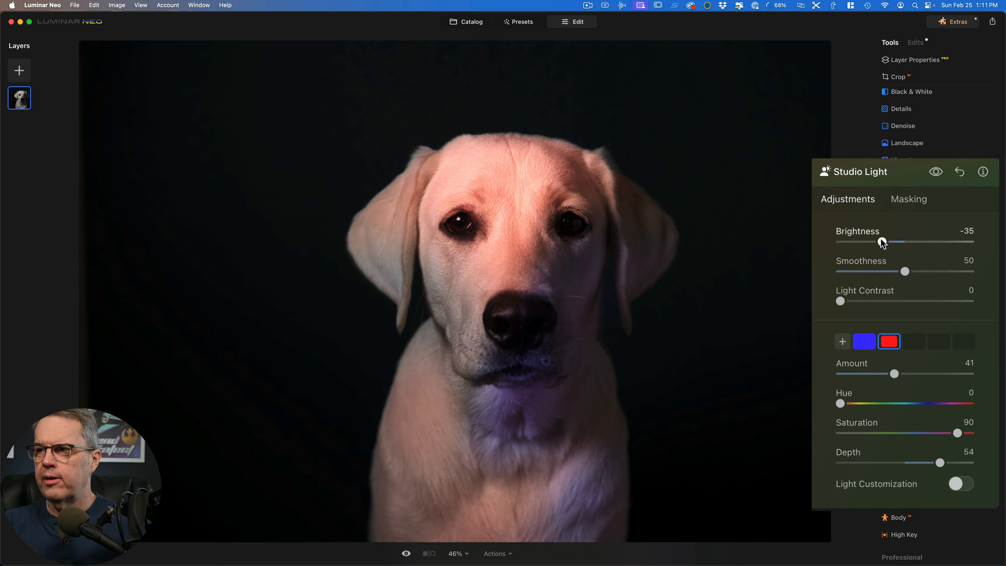
drag(882, 241, 861, 246)
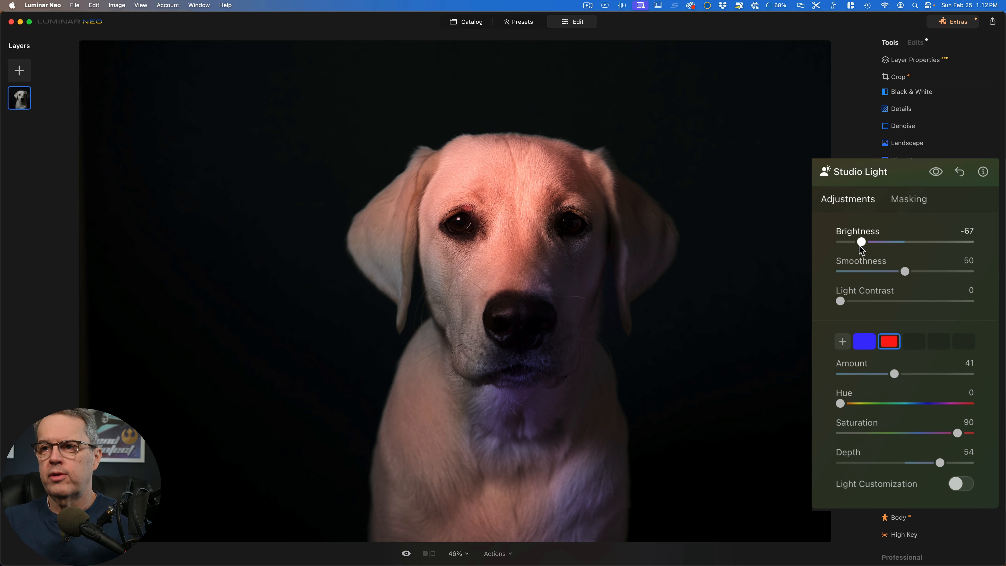
Reset Studio Light and place a new white light to the upper left of the dog's head with Amount 42 and Depth 1
click(961, 173)
click(539, 347)
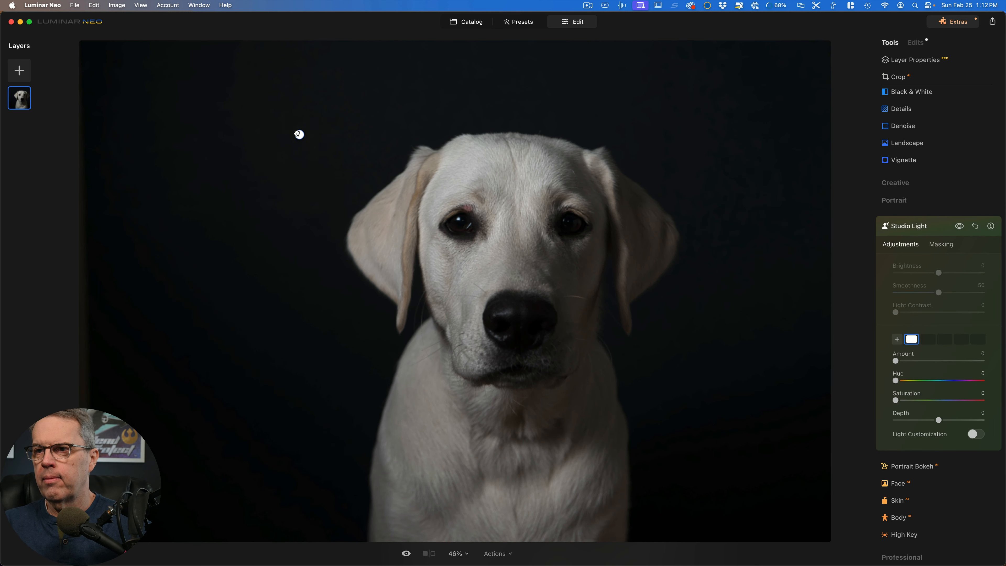
drag(896, 360, 934, 362)
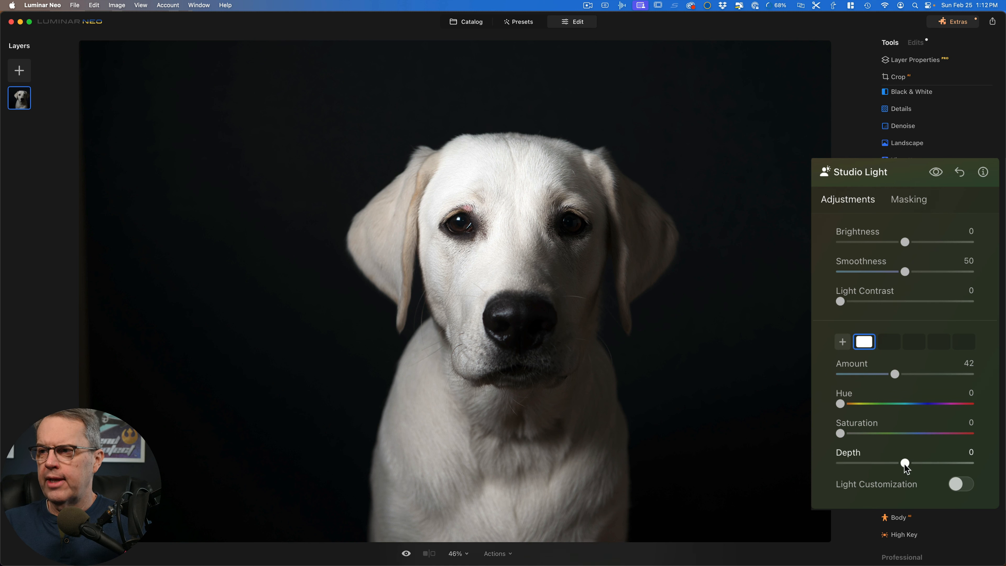
mouse_move(907, 460)
mouse_down()
mouse_move(953, 461)
mouse_move(833, 466)
mouse_move(910, 469)
mouse_up()
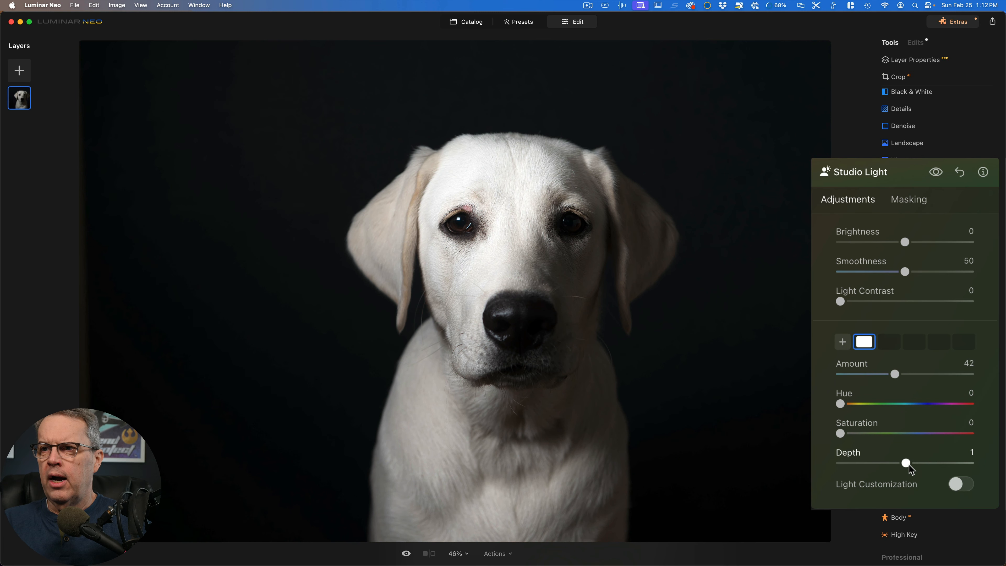
Try Light Contrast at 18, move the light between the dog's eyes, and set Light Contrast to 43
drag(840, 302, 868, 299)
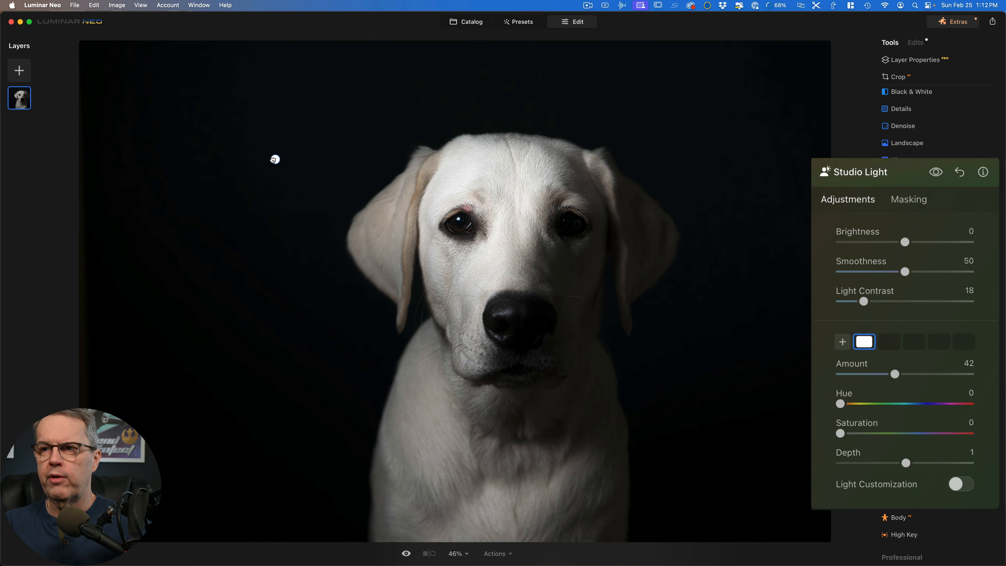
drag(276, 159, 519, 225)
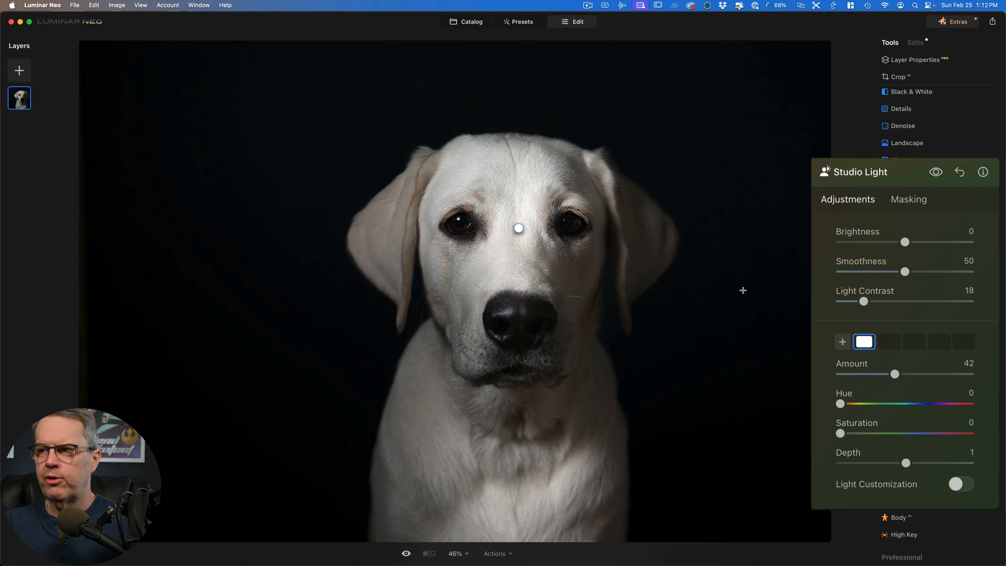
drag(864, 301, 897, 304)
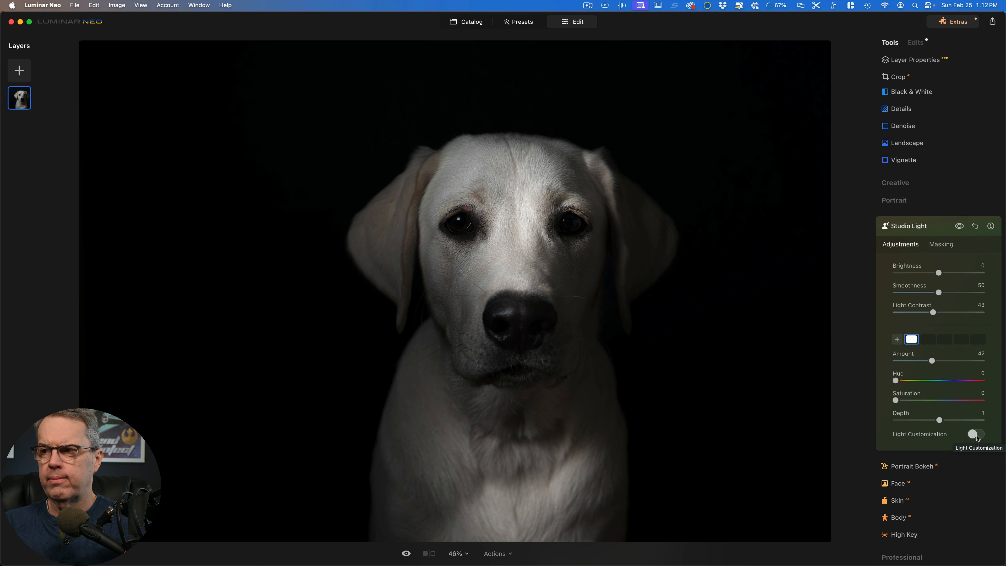
Enable Light Customization, try the Dots pattern on the dog, and set Pattern to None
click(976, 435)
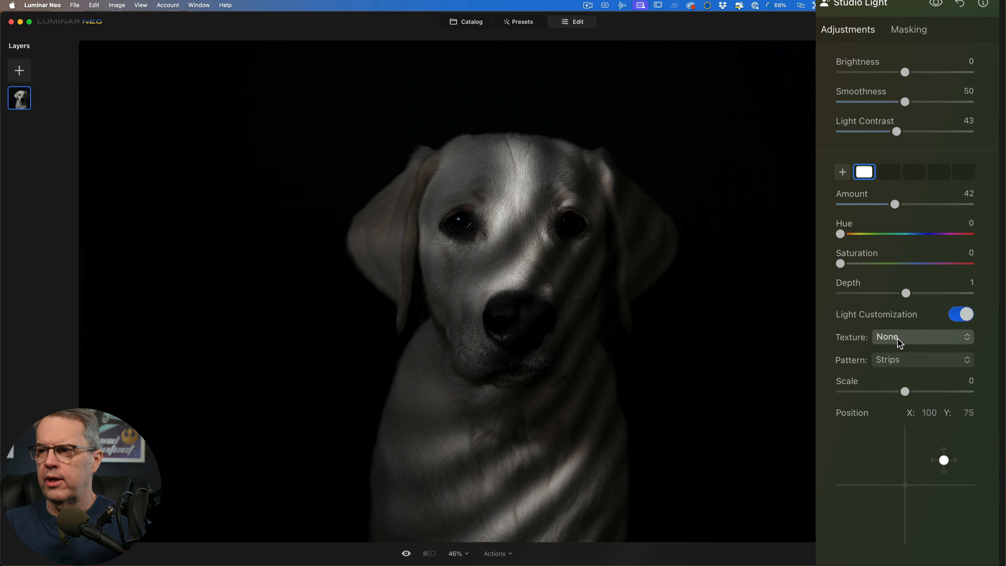
click(903, 359)
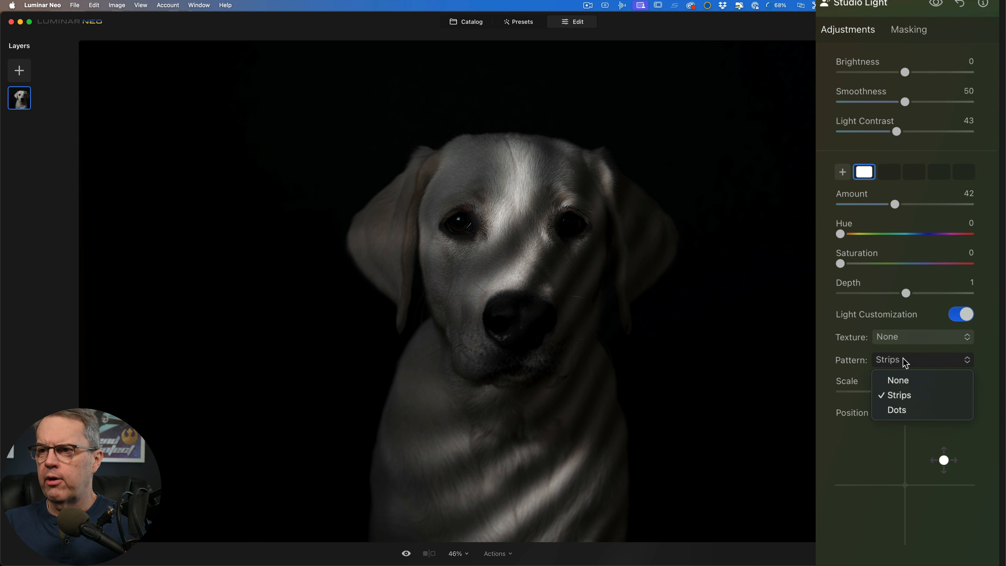
click(919, 410)
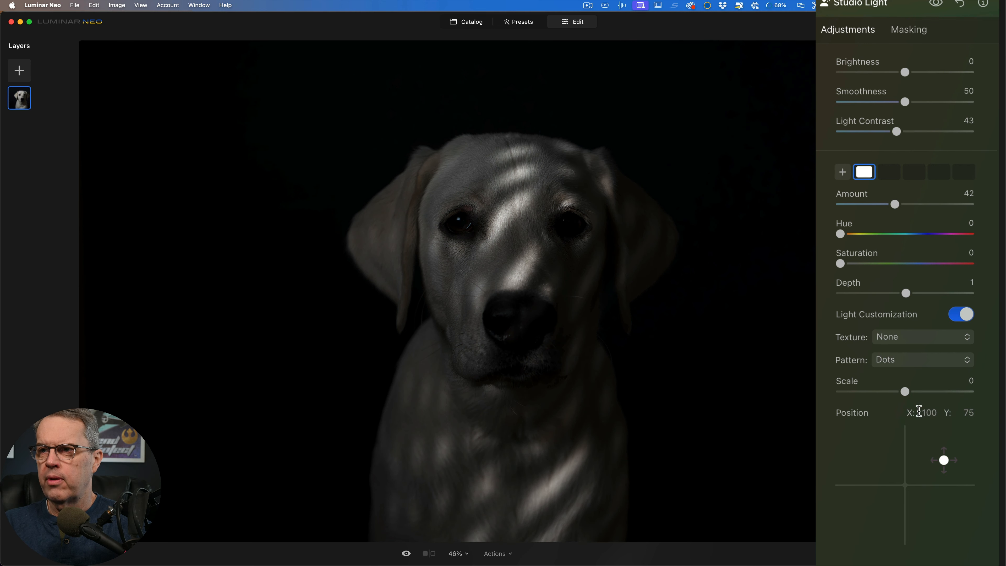
click(910, 360)
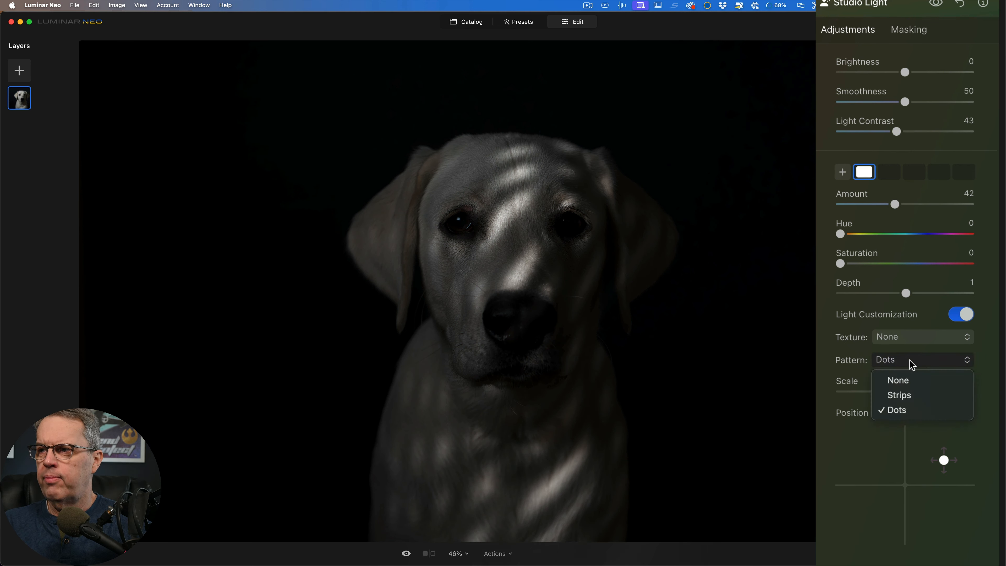
click(912, 382)
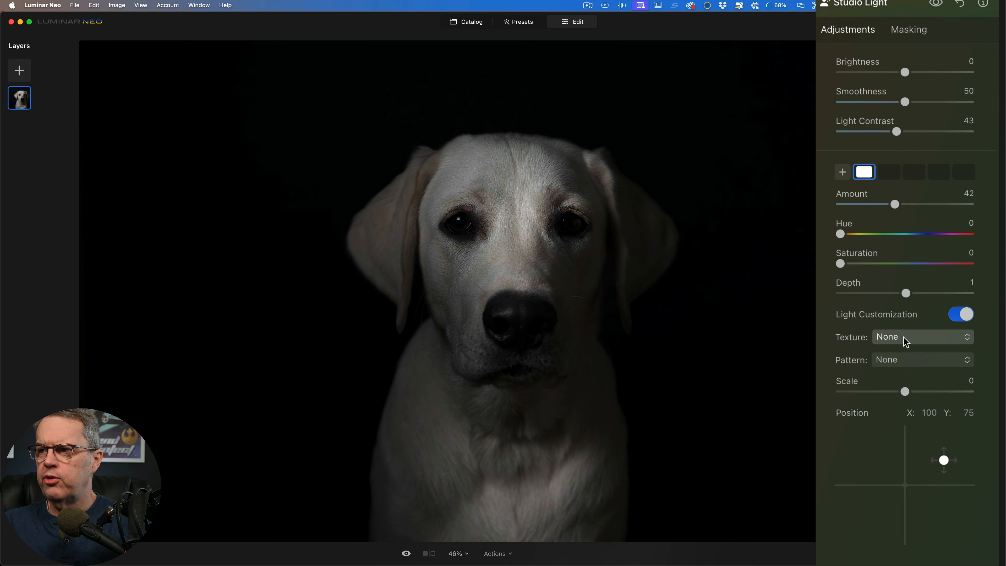
Apply the Shutters texture to the light and set its Scale to -94
click(907, 342)
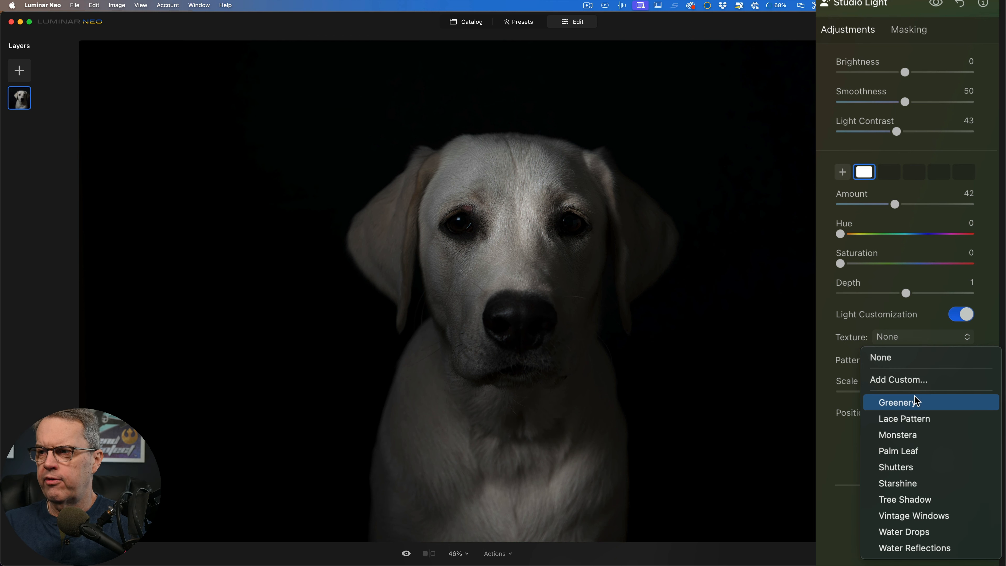
click(928, 471)
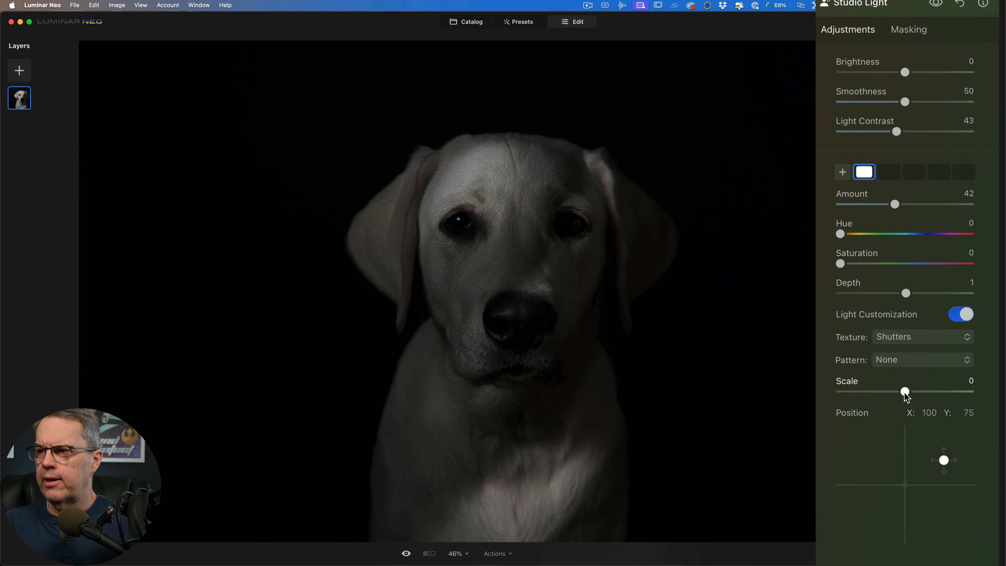
drag(905, 391, 838, 394)
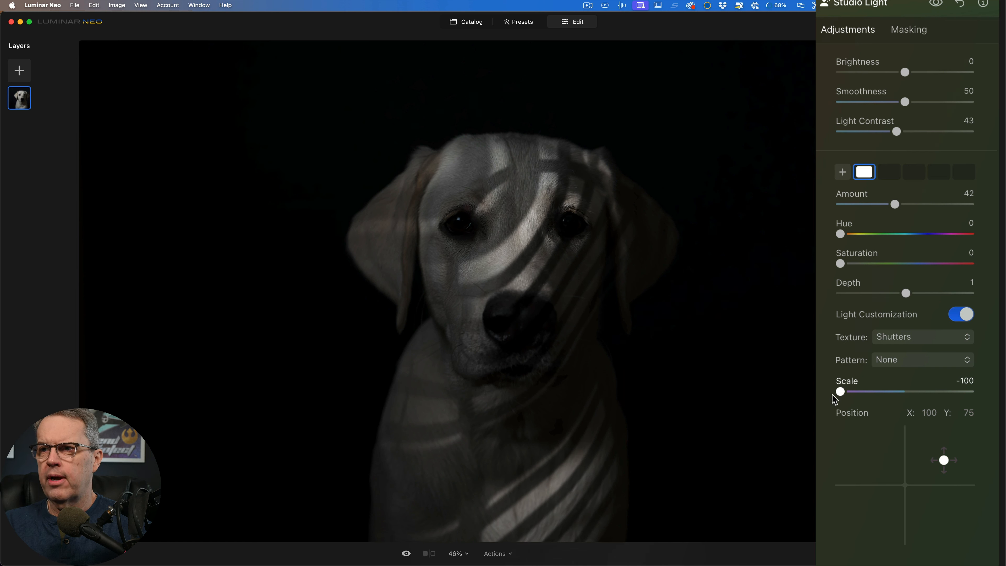
mouse_move(839, 395)
mouse_down()
mouse_move(935, 395)
mouse_move(844, 396)
mouse_up()
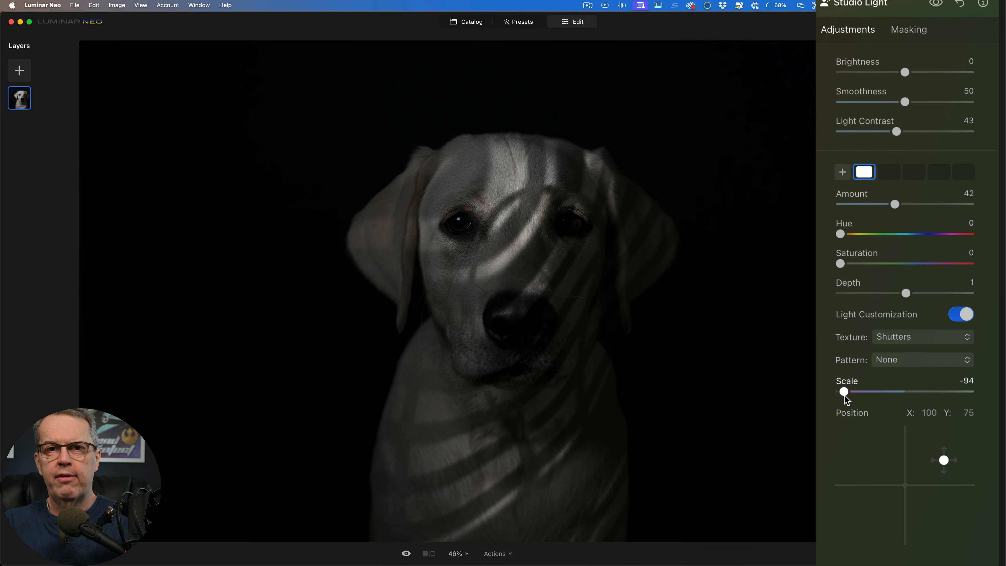
Preview other light textures without changing Shutters, and set the texture's Position to X 34 and Y -89
click(915, 338)
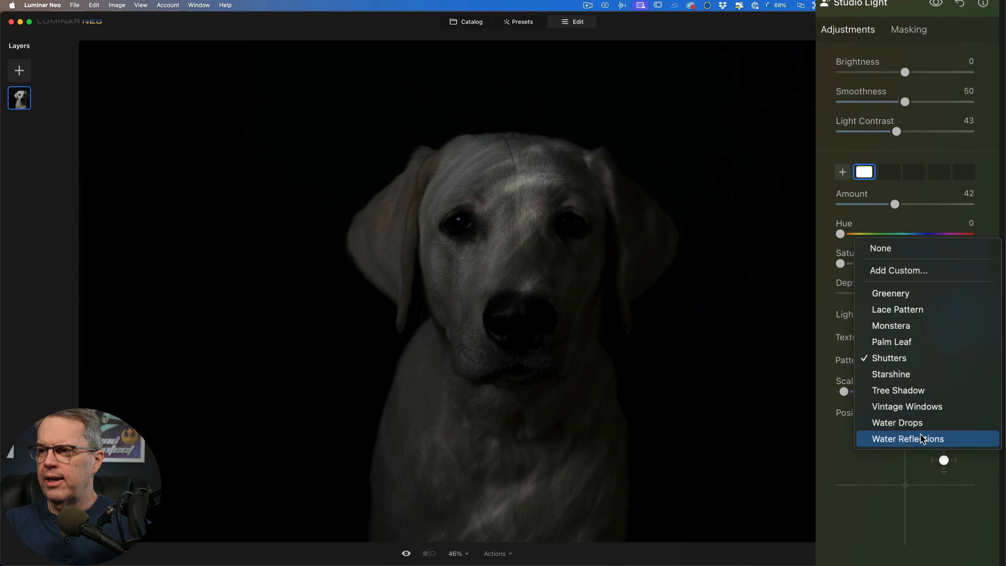
click(839, 457)
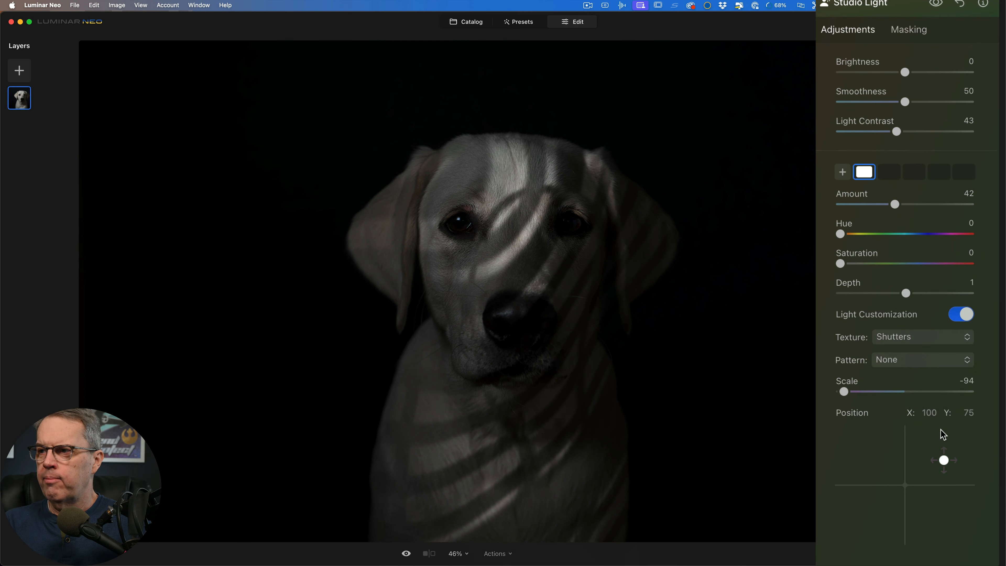
drag(943, 458, 918, 515)
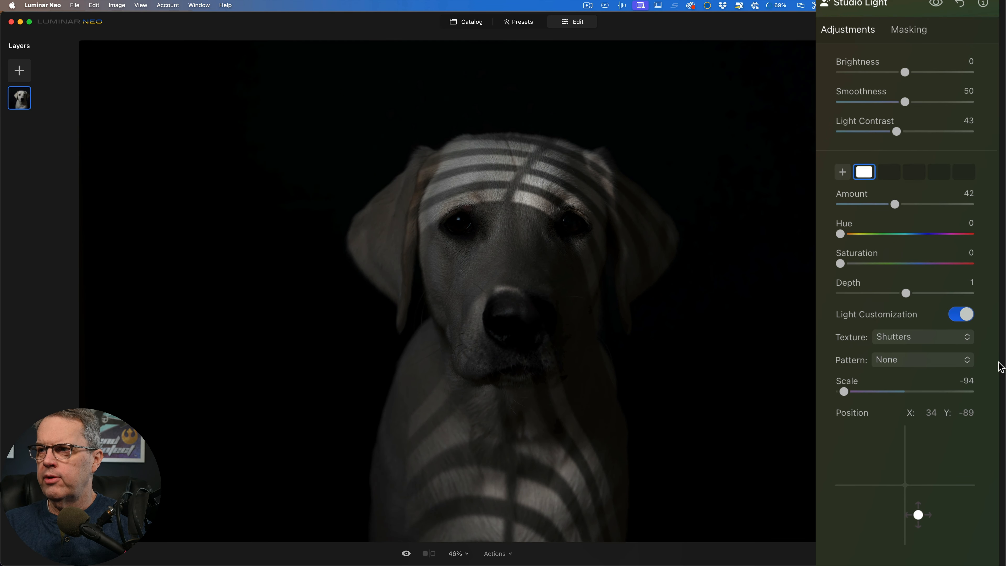
Turn off Light Customization for the light on the dog portrait
click(962, 316)
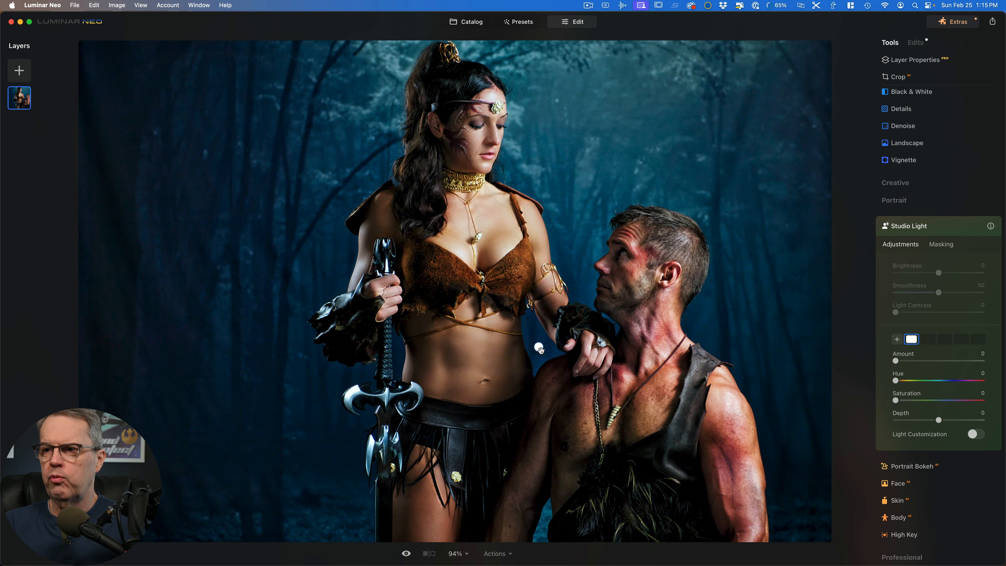
On the fantasy couple photo, place the studio light beside the woman's face and set its Amount to 31
drag(540, 348, 555, 133)
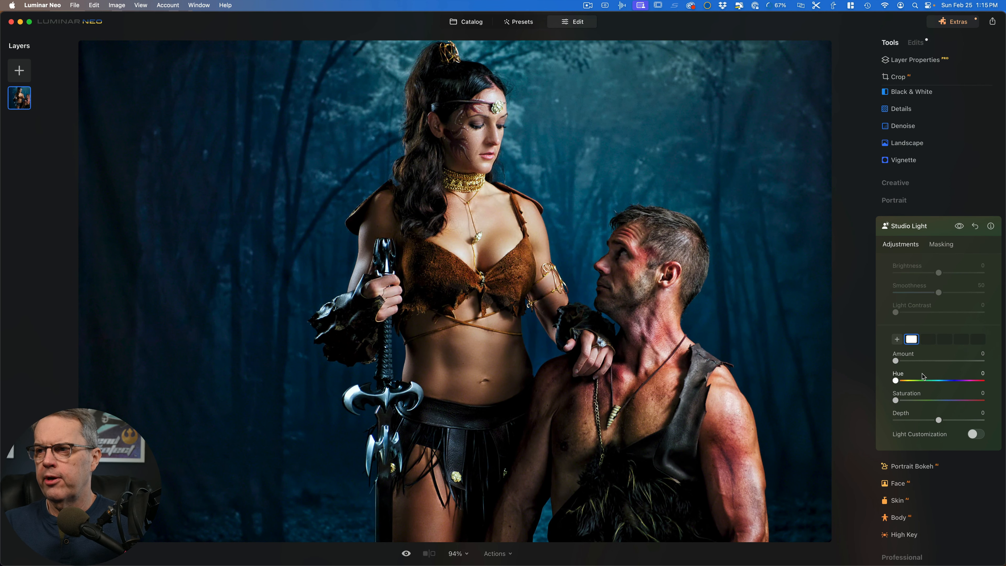
click(921, 361)
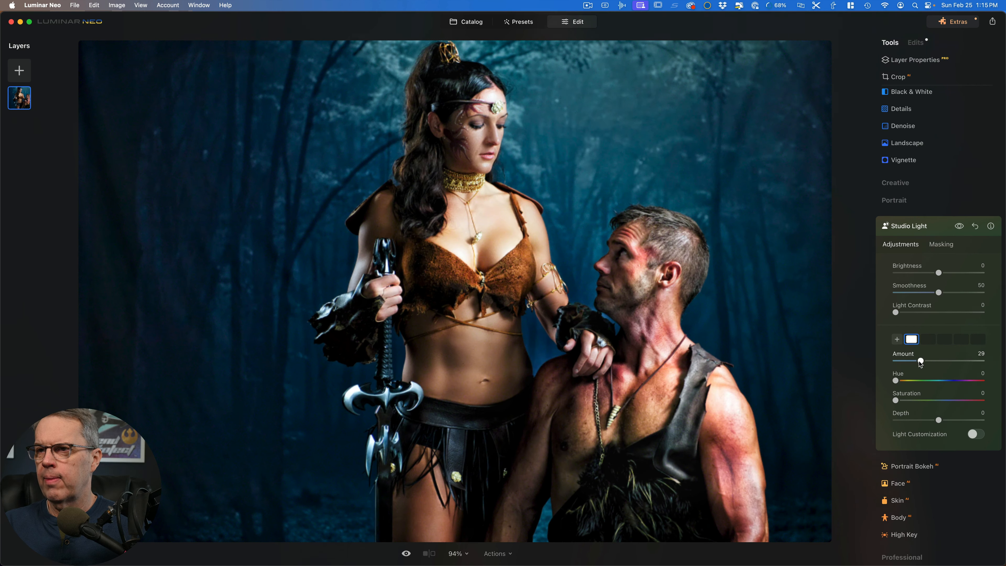
drag(920, 362, 923, 361)
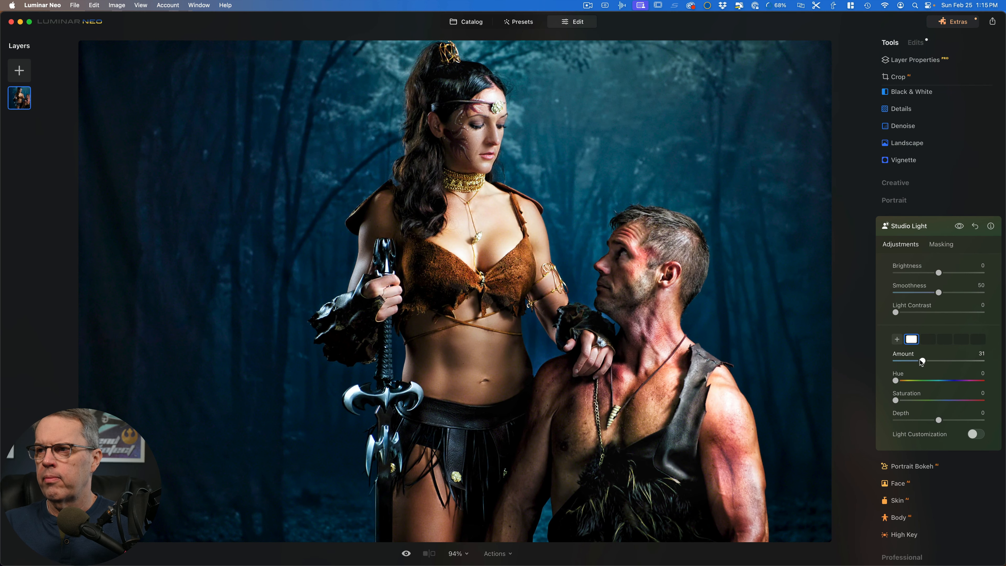
Enable Light Customization, apply the Tree Shadow texture to the light and set its Scale to -21
click(976, 435)
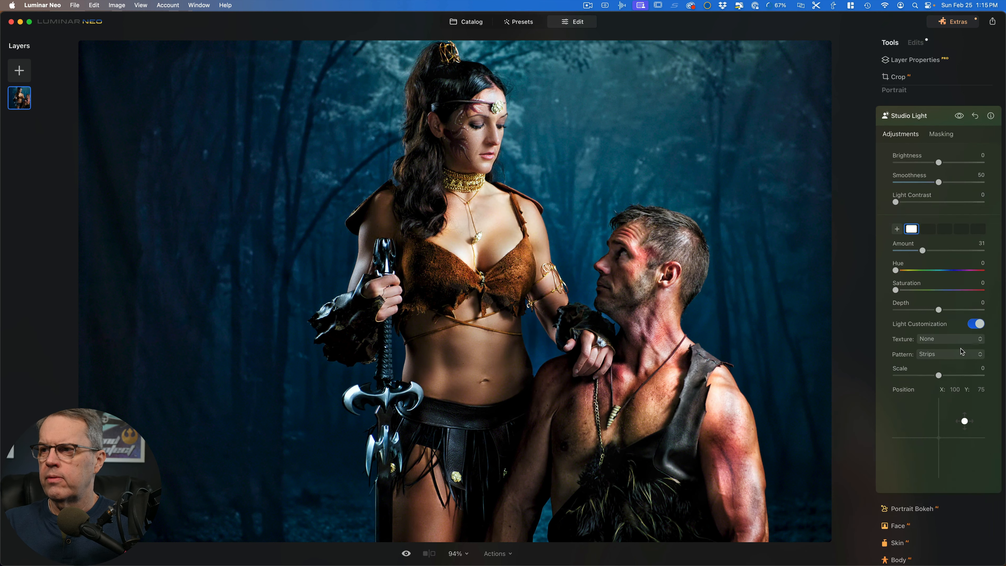
click(932, 339)
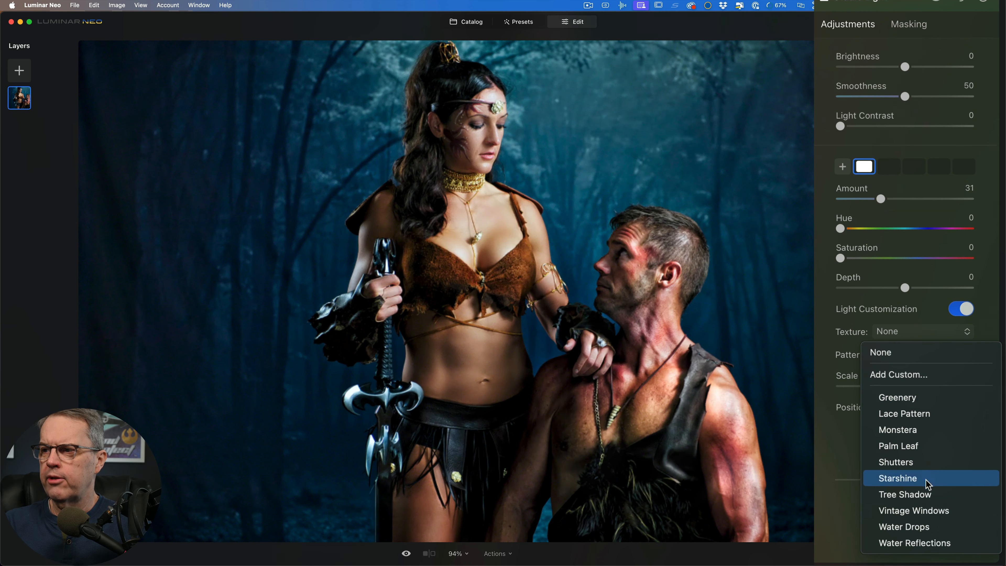
click(929, 495)
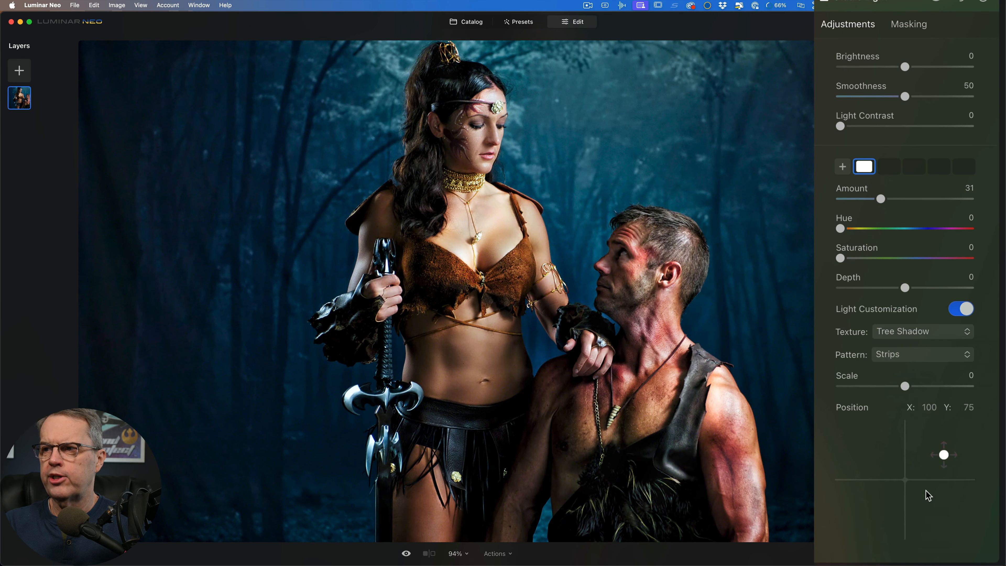
drag(907, 387, 875, 385)
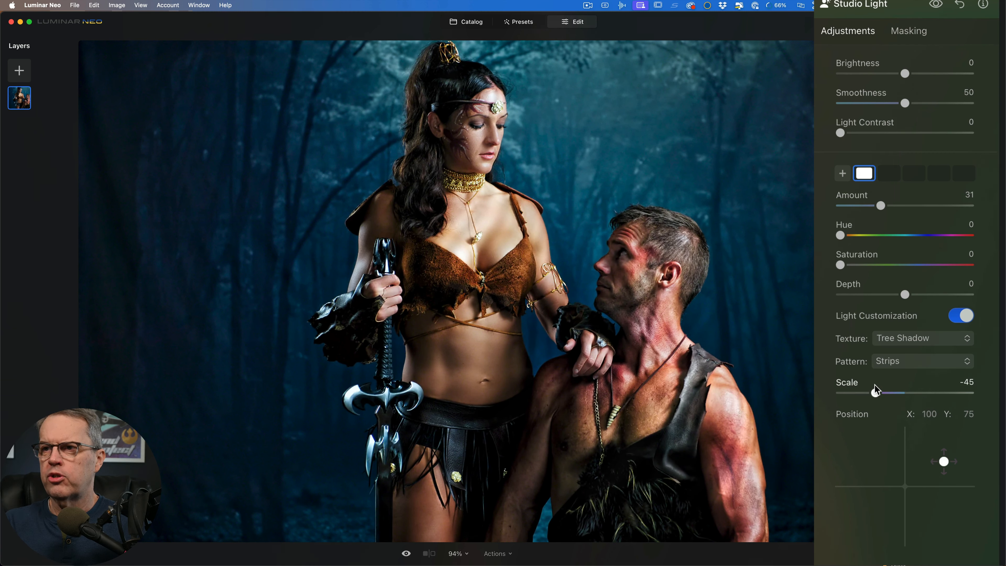
mouse_move(875, 386)
mouse_down()
mouse_move(886, 386)
mouse_move(858, 384)
mouse_move(911, 387)
mouse_move(891, 386)
mouse_up()
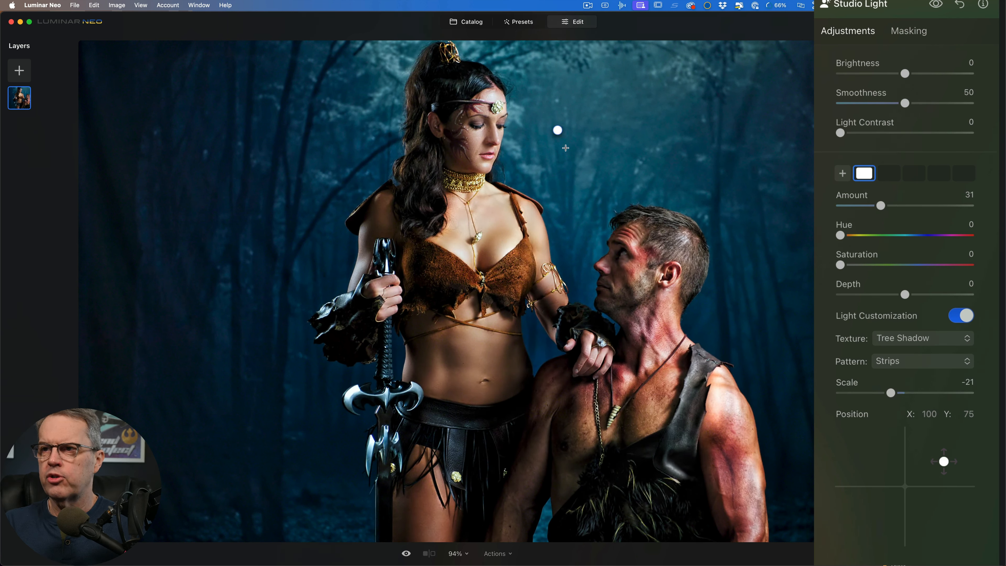
Shift the light slightly away from the woman's face, set the texture's Position to X 125 and Y 150, and compare before and after
mouse_move(558, 130)
mouse_down()
mouse_move(500, 151)
mouse_move(588, 220)
mouse_move(568, 123)
mouse_up()
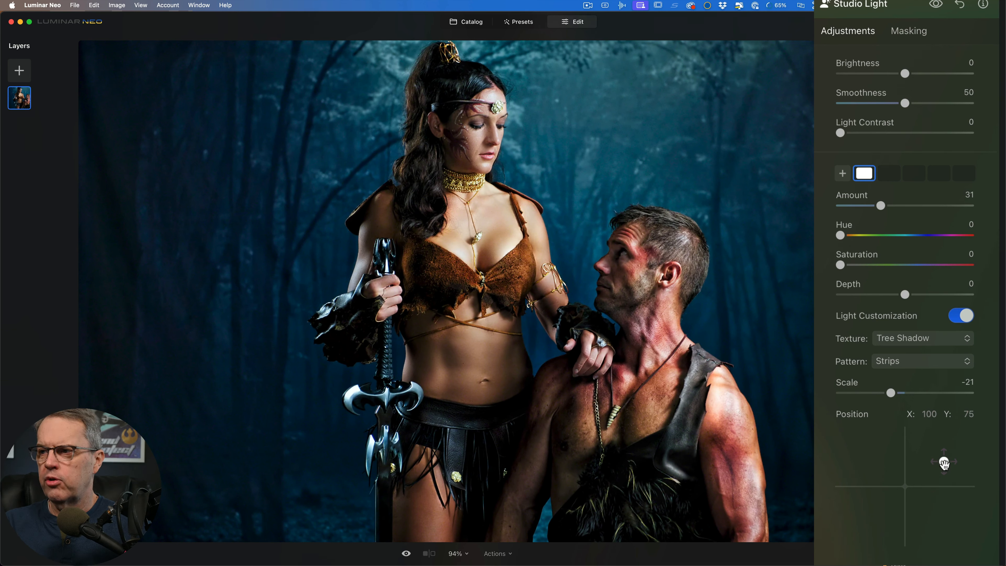
drag(944, 461, 954, 433)
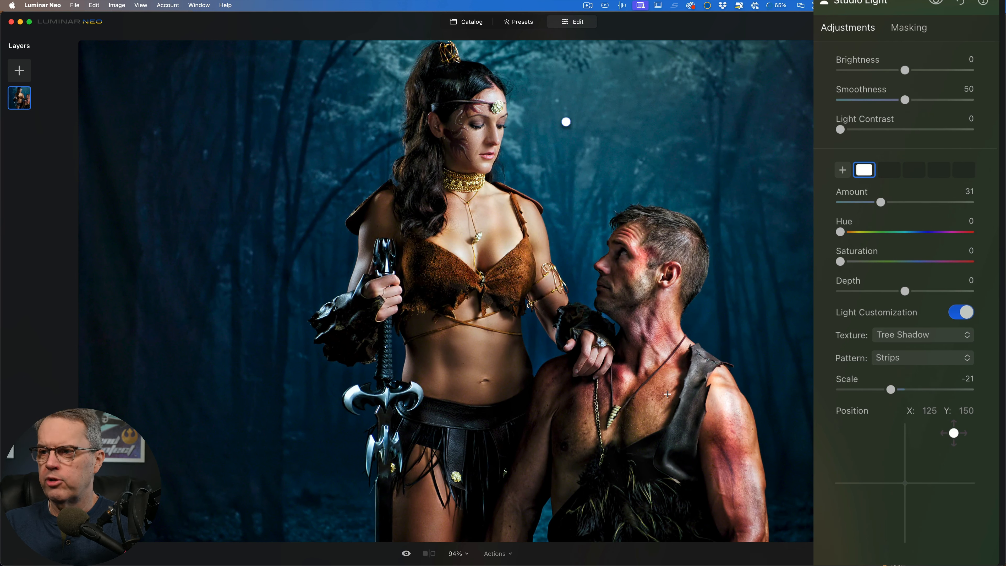
click(938, 3)
click(938, 4)
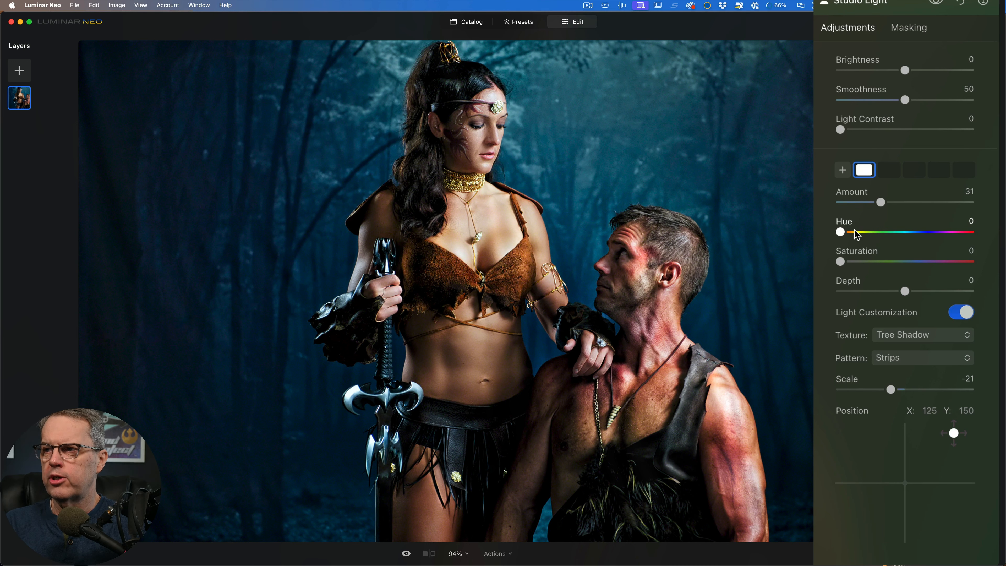
Warm the light with Saturation 30 and Hue 36, and compare the photo with and without Studio Light
drag(840, 262, 880, 262)
drag(844, 232, 854, 232)
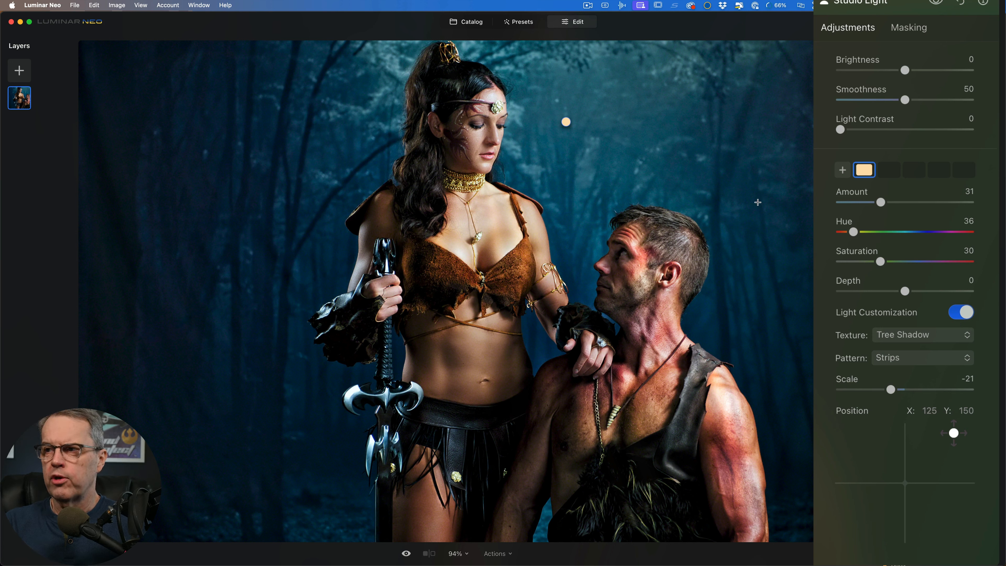
click(938, 5)
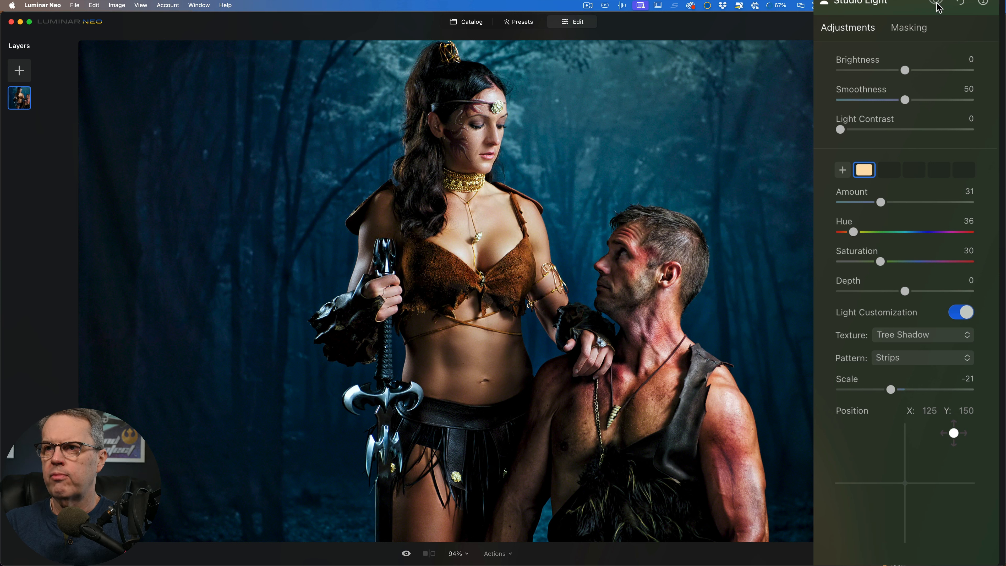
click(937, 5)
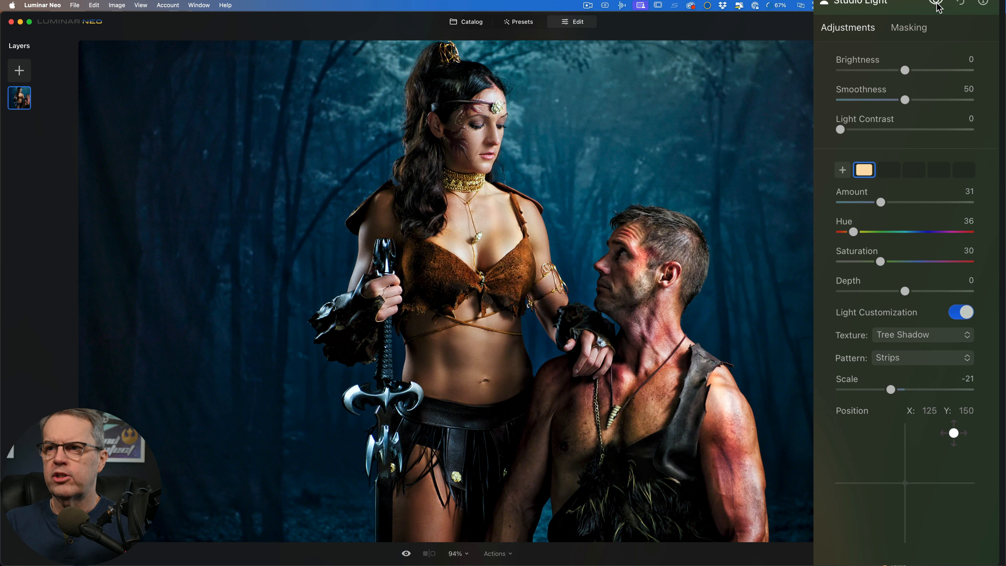
click(937, 5)
click(937, 5)
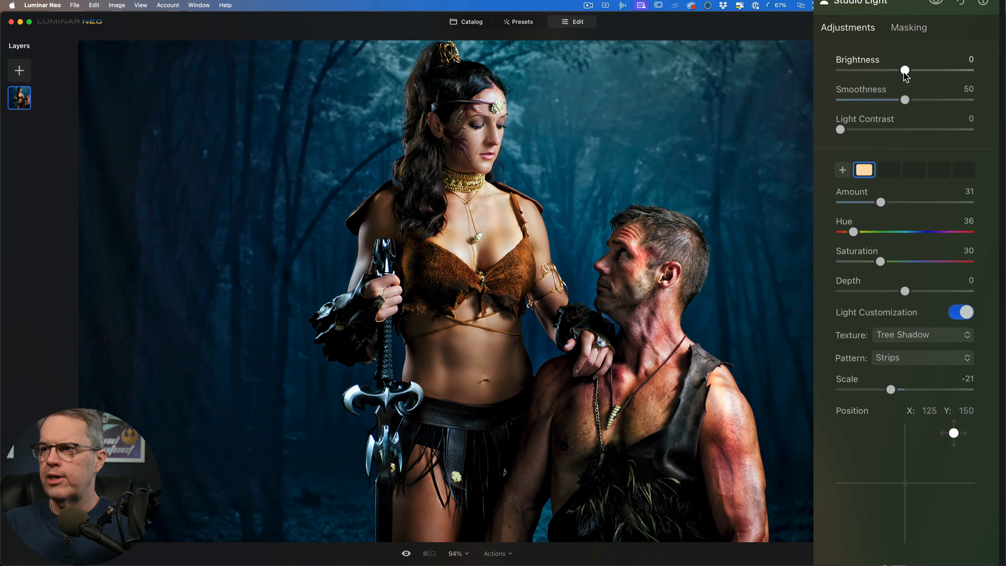
Set Studio Light's Brightness to -35 and Smoothness to 25, keeping Light Contrast at 0
drag(905, 71, 880, 74)
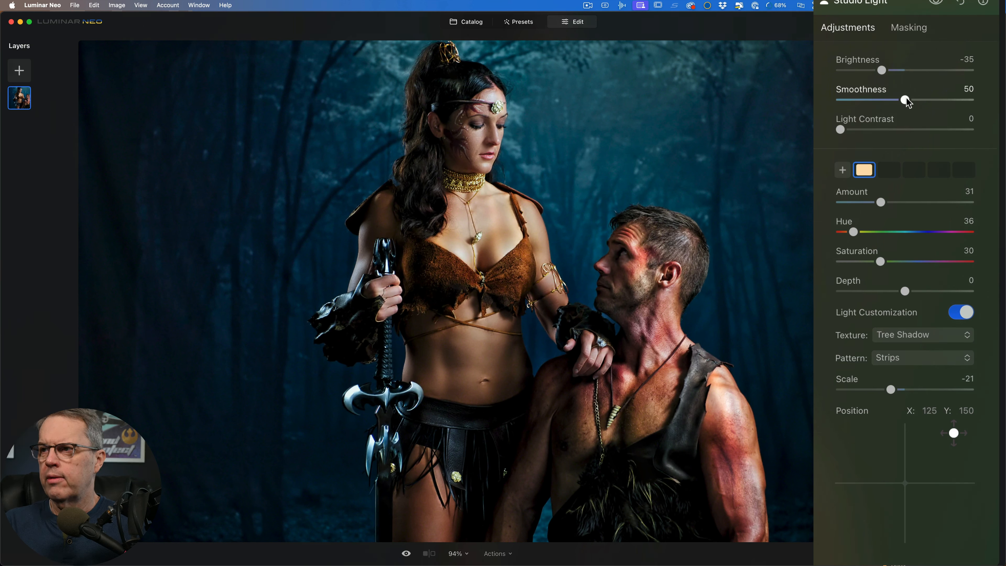
drag(907, 101, 877, 104)
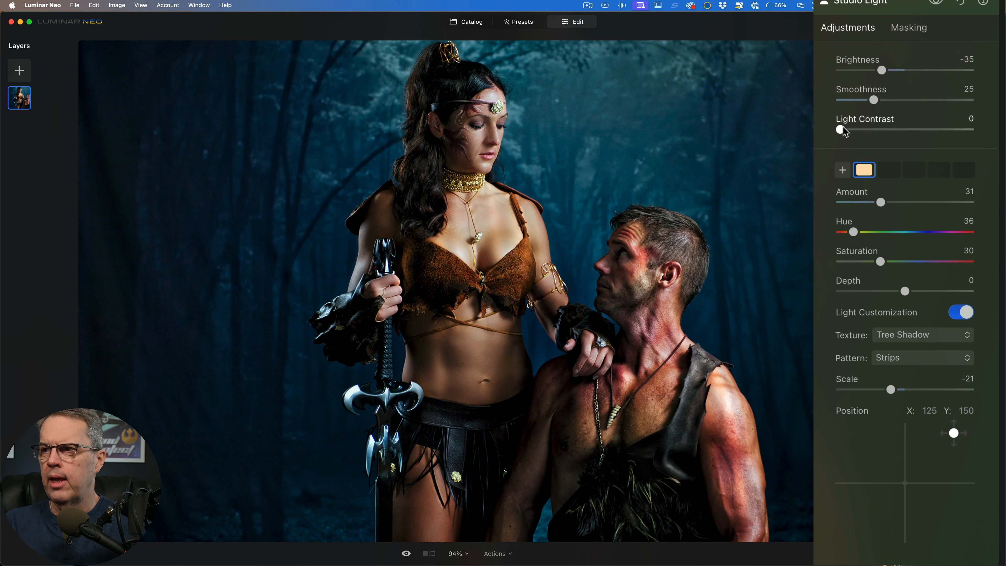
mouse_move(842, 130)
mouse_down()
mouse_move(875, 128)
mouse_move(830, 129)
mouse_up()
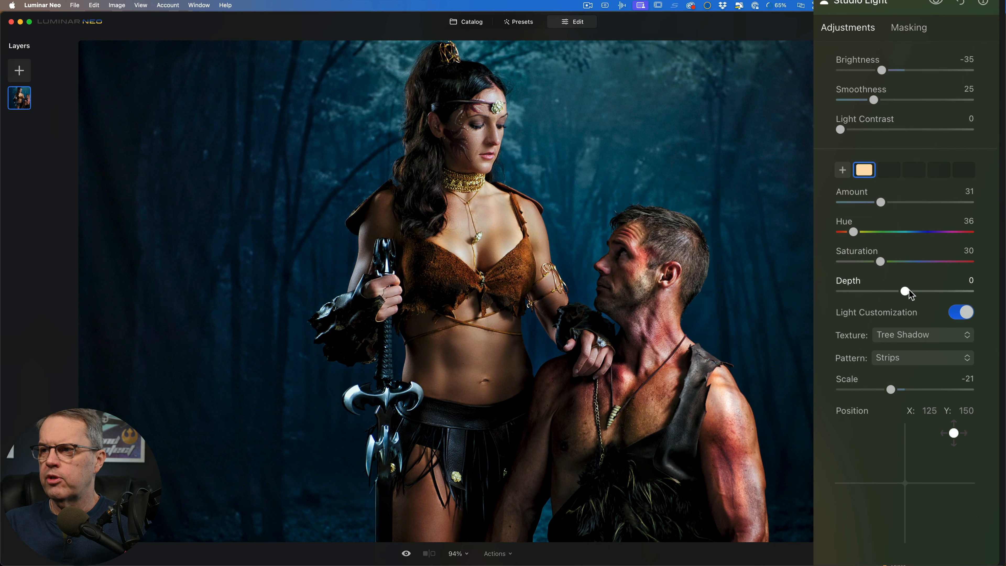
Set the light's Depth to 51 and compare the relit couple with the photo without Studio Light
drag(907, 292, 941, 293)
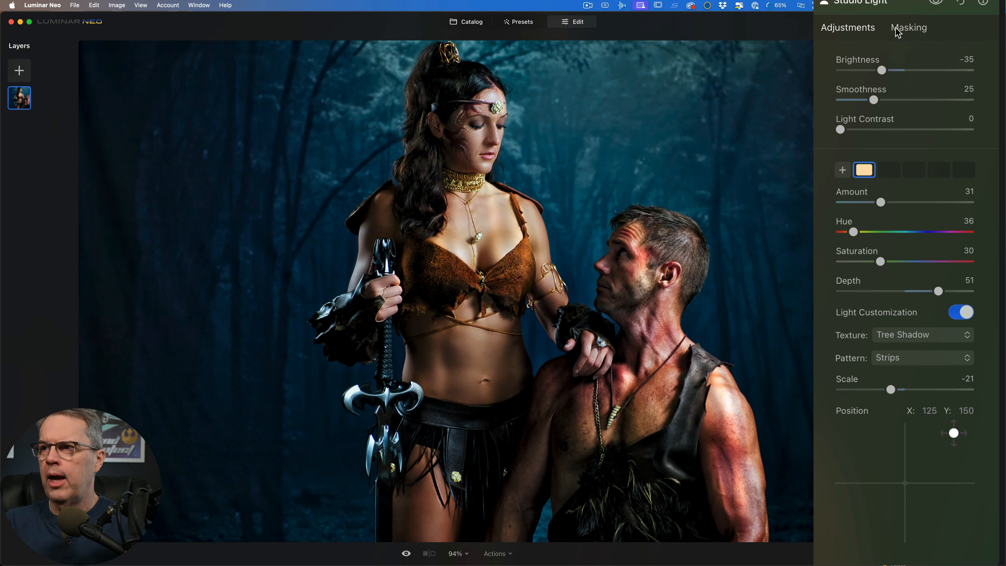
click(939, 3)
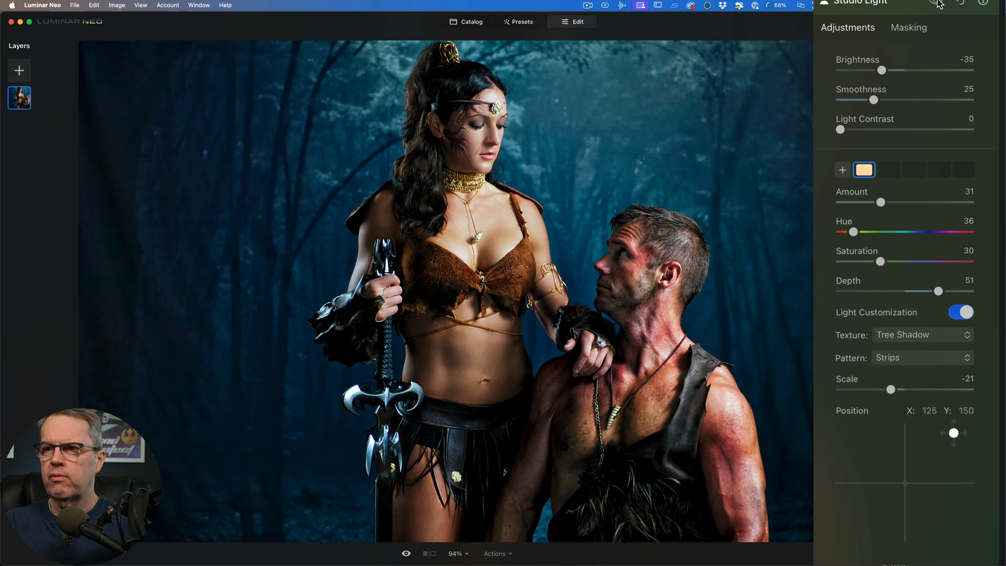
click(939, 3)
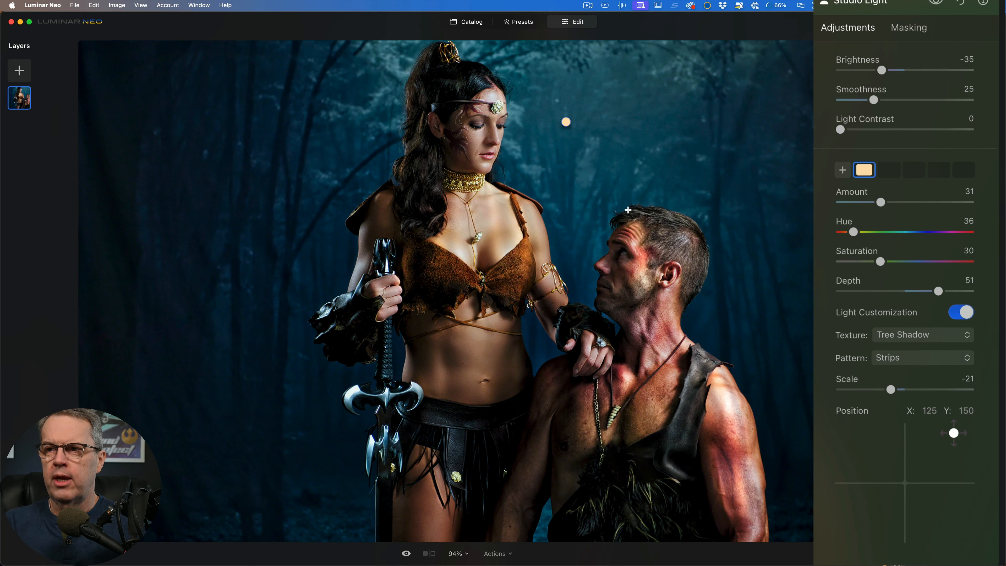